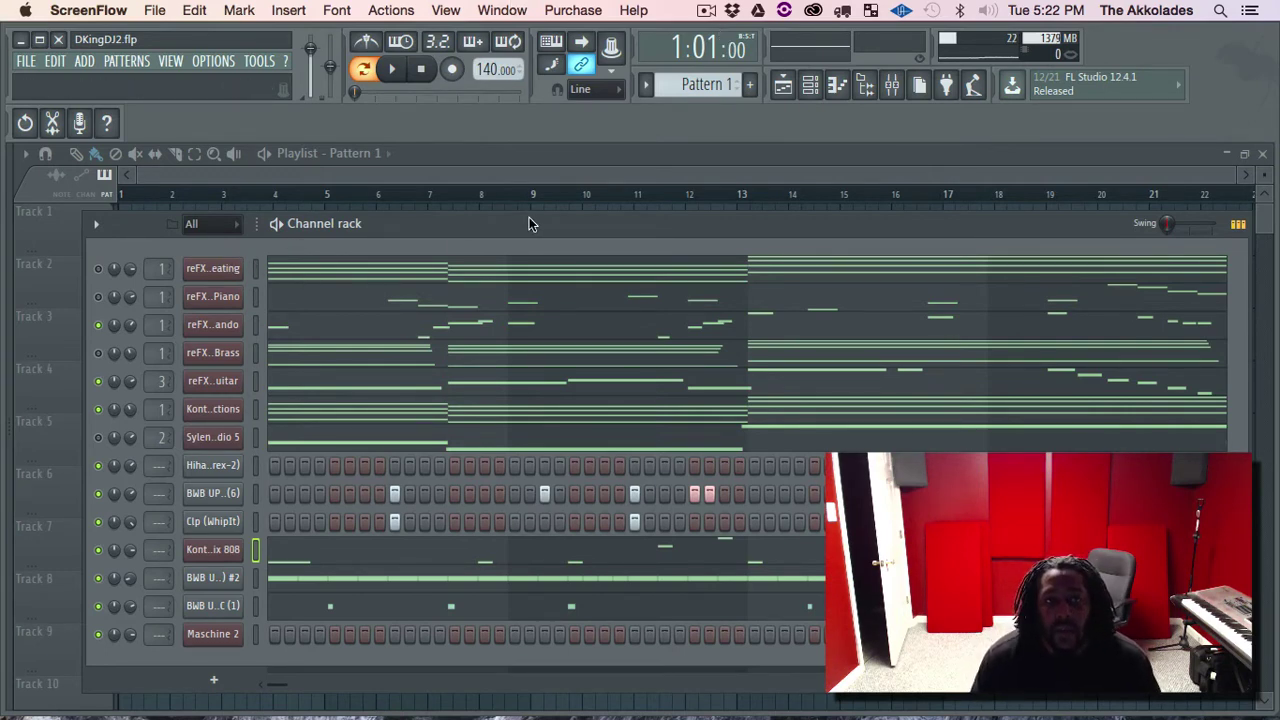
Step: Reposition the channel rack and preview the pattern by playing and stopping it
{"action": "mouse_move", "coordinate": [422, 228]}
{"action": "left_mouse_down"}
{"action": "mouse_move", "coordinate": [425, 205]}
{"action": "mouse_move", "coordinate": [405, 238]}
{"action": "mouse_move", "coordinate": [419, 239]}
{"action": "left_mouse_up"}
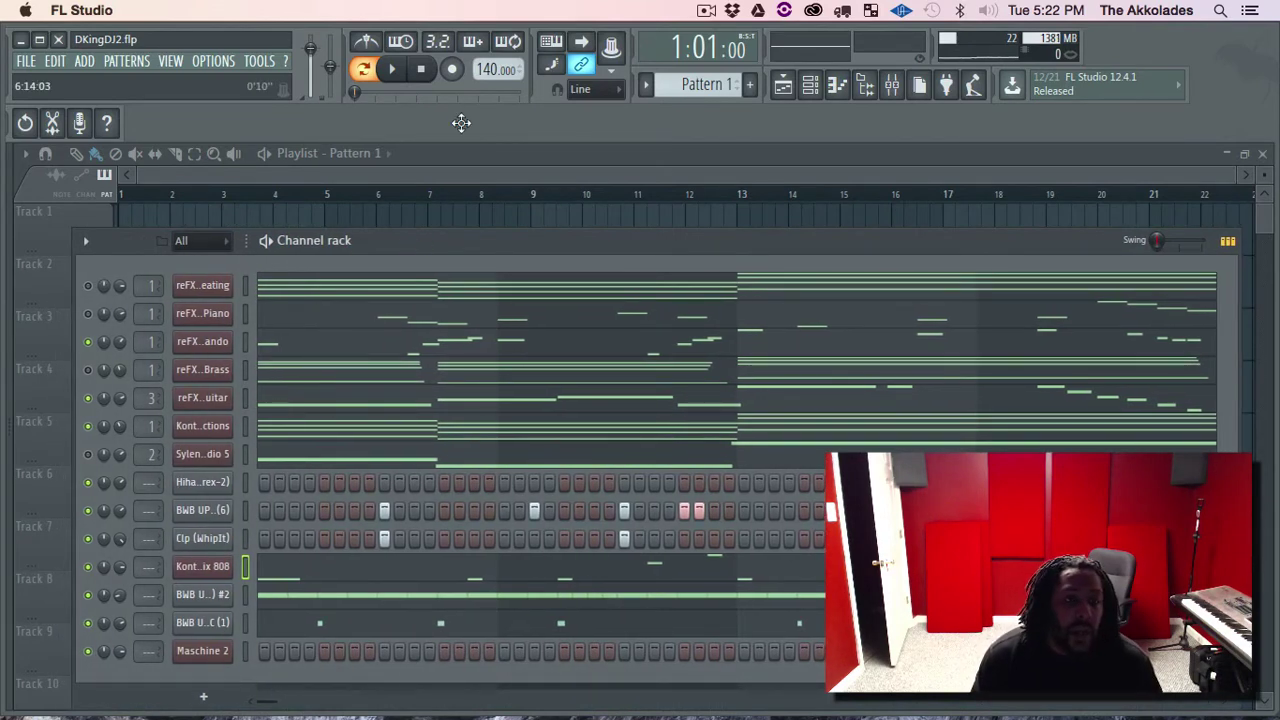
{"action": "left_click", "coordinate": [397, 76]}
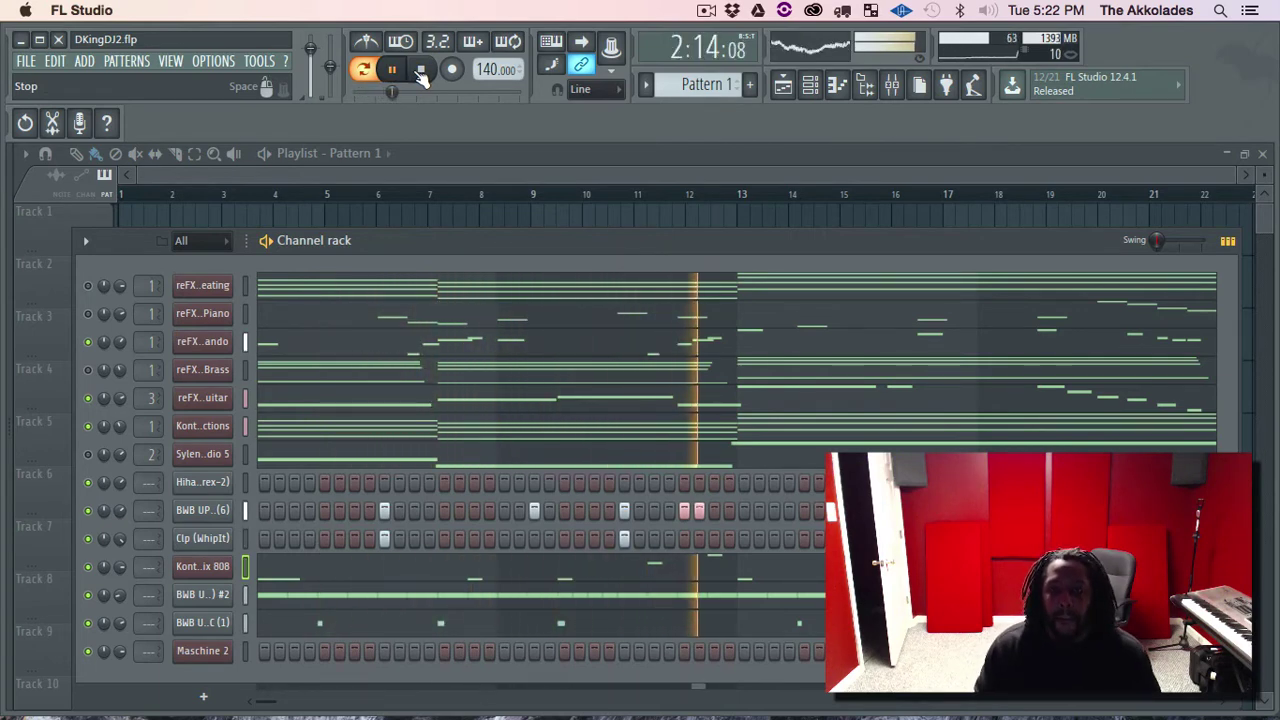
{"action": "left_click", "coordinate": [422, 74]}
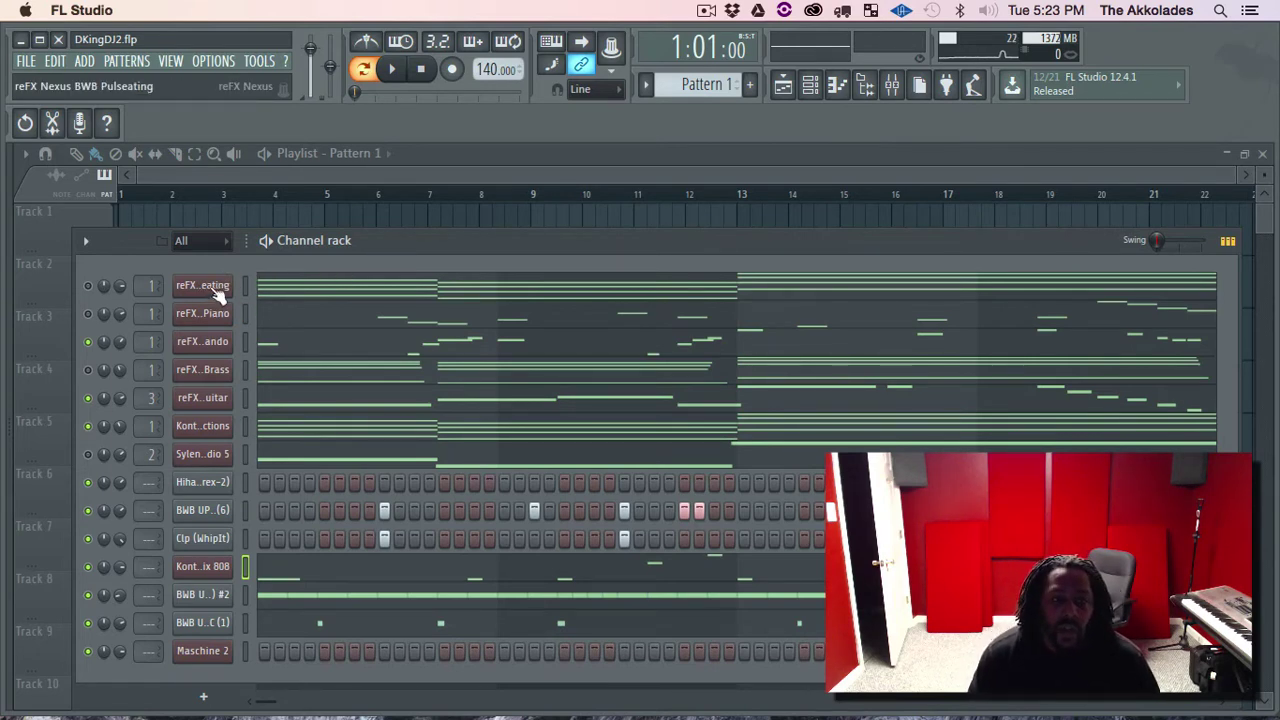
Step: Delete the Hihat channel from the pattern and save DKingDJ2.flp
{"action": "left_click_drag", "start_coordinate": [394, 240], "coordinate": [387, 207]}
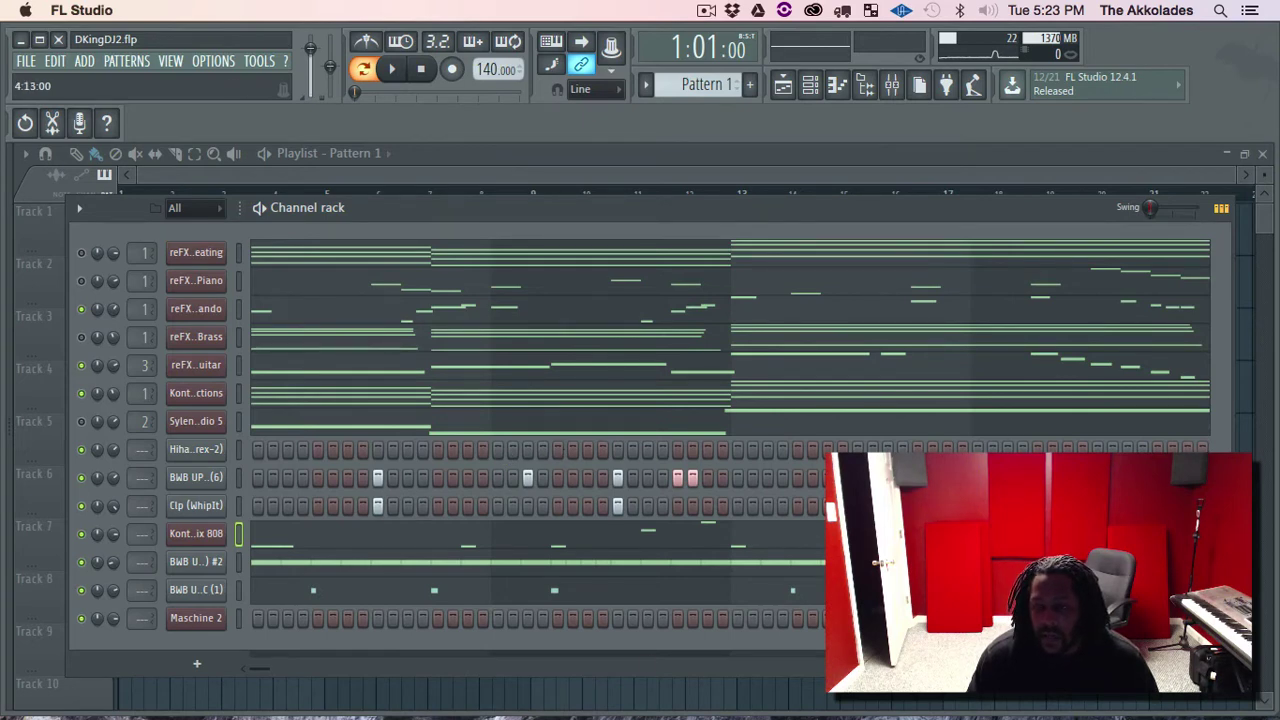
{"action": "left_click_drag", "start_coordinate": [256, 667], "coordinate": [183, 681]}
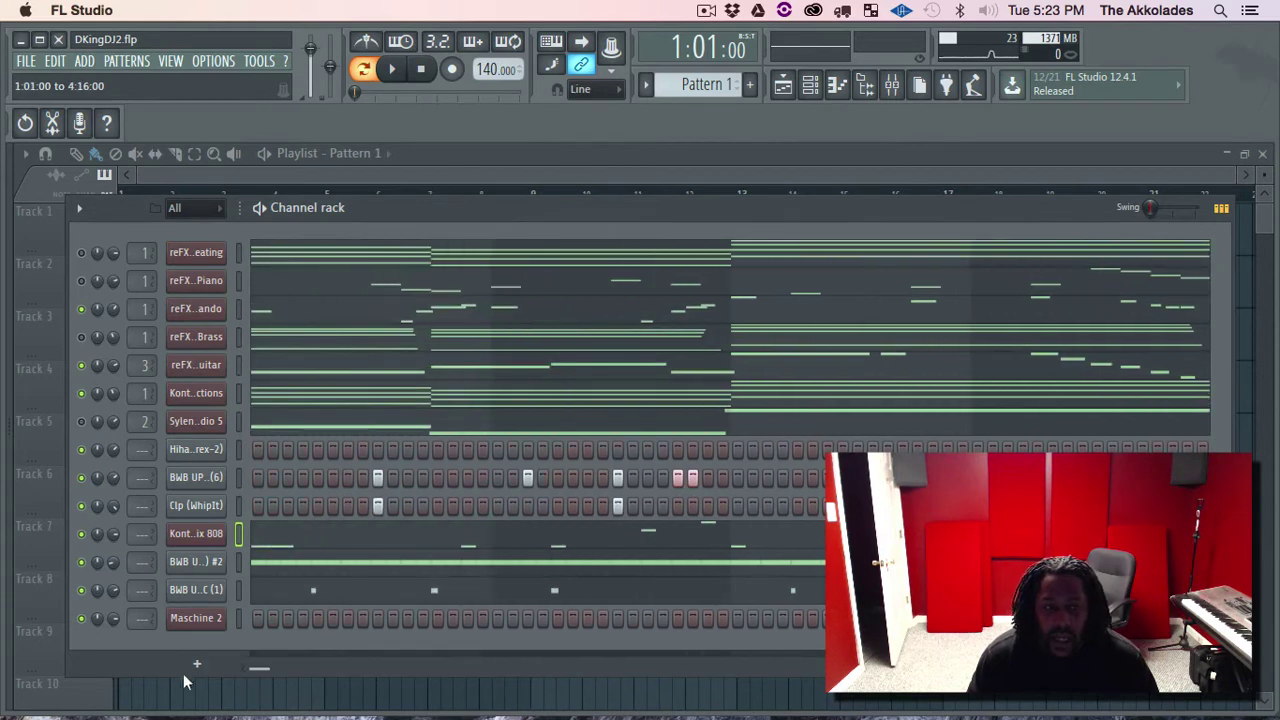
{"action": "right_click", "coordinate": [195, 449]}
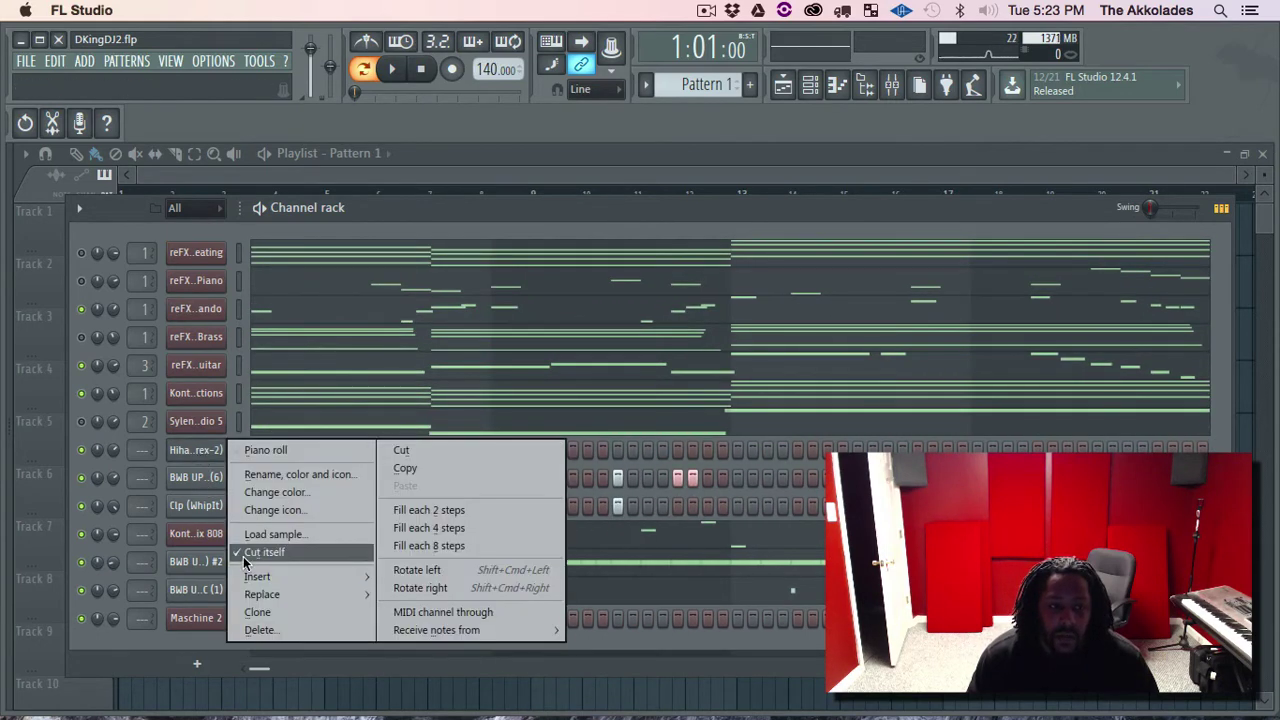
{"action": "left_click", "coordinate": [290, 629]}
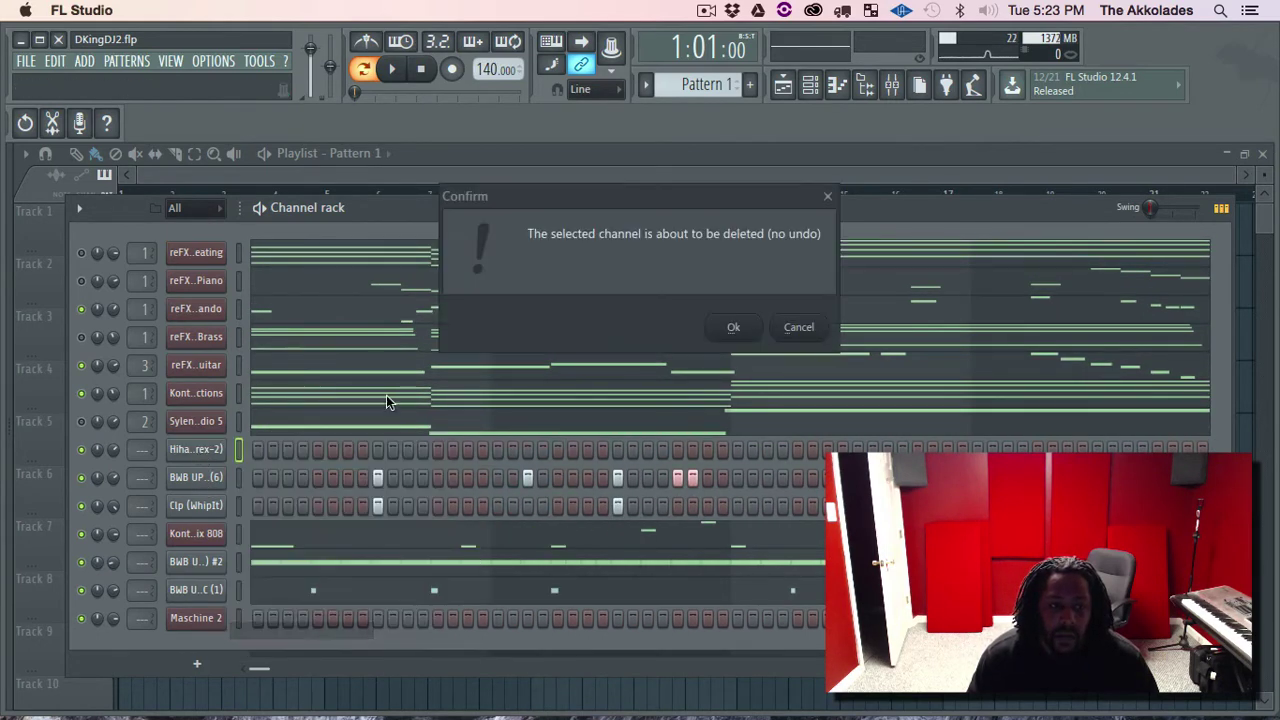
{"action": "left_click", "coordinate": [733, 328]}
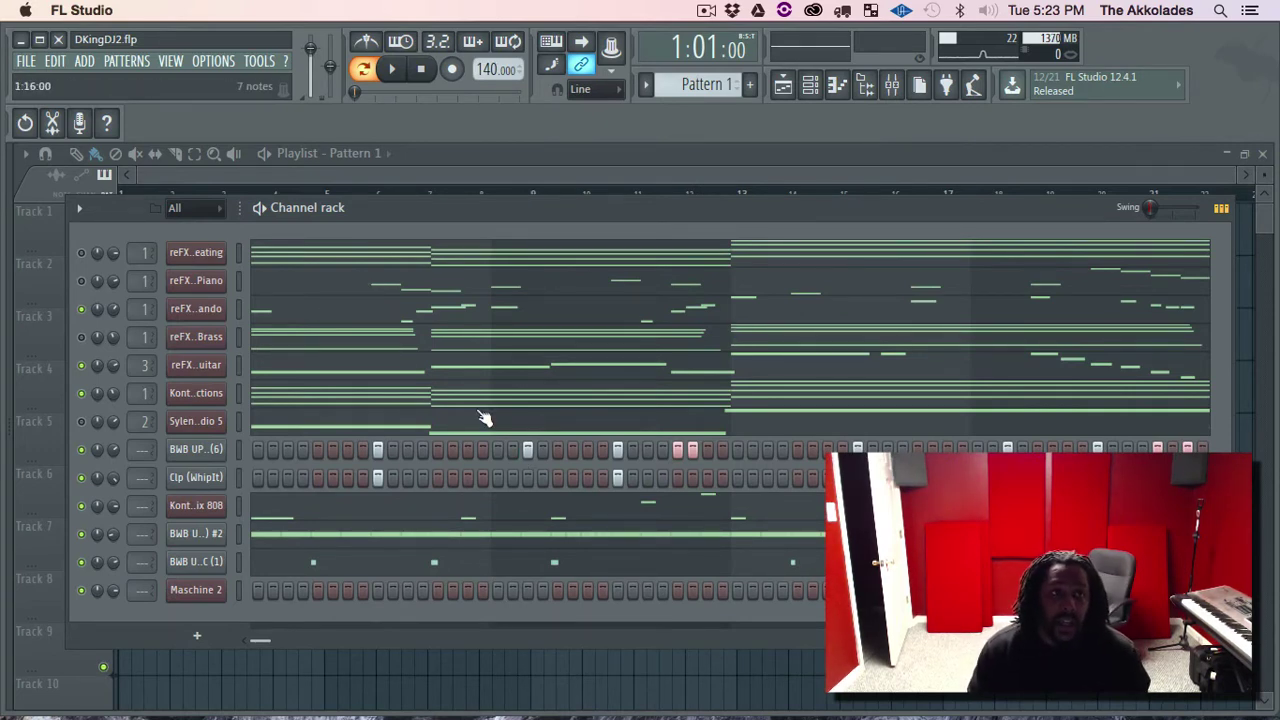
{"action": "key", "text": "super+s"}
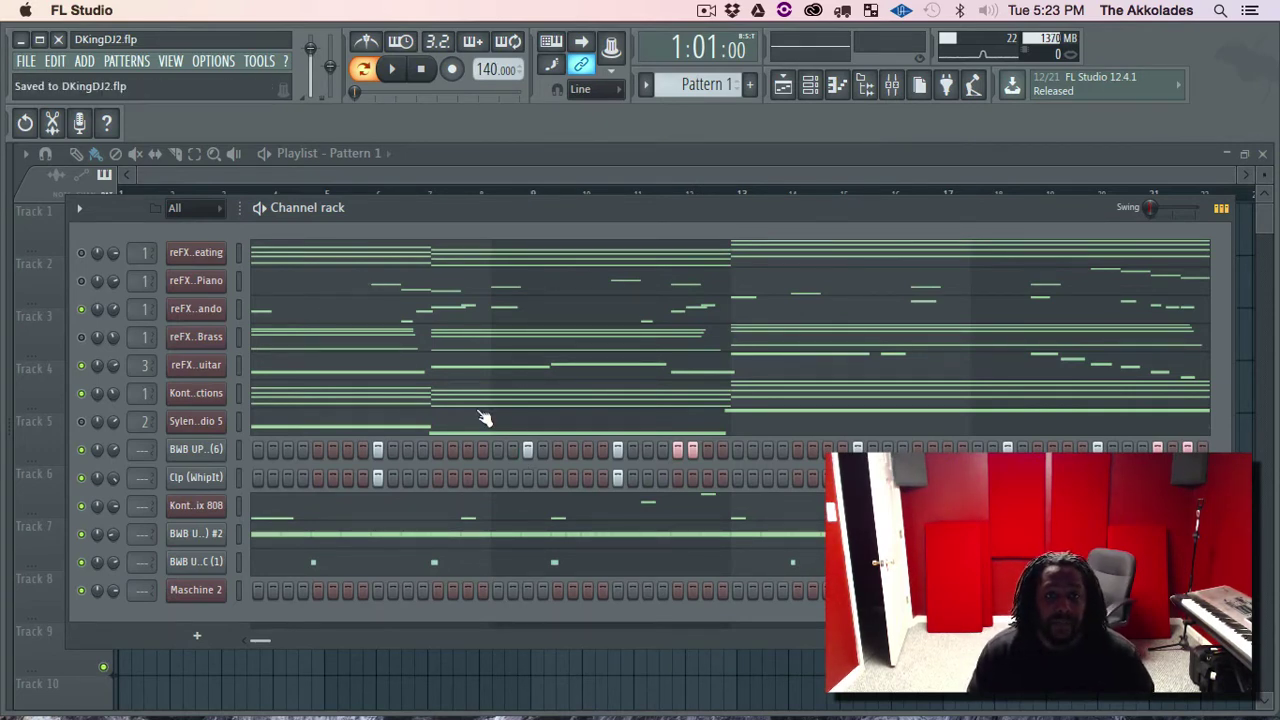
{"action": "left_click", "coordinate": [206, 256]}
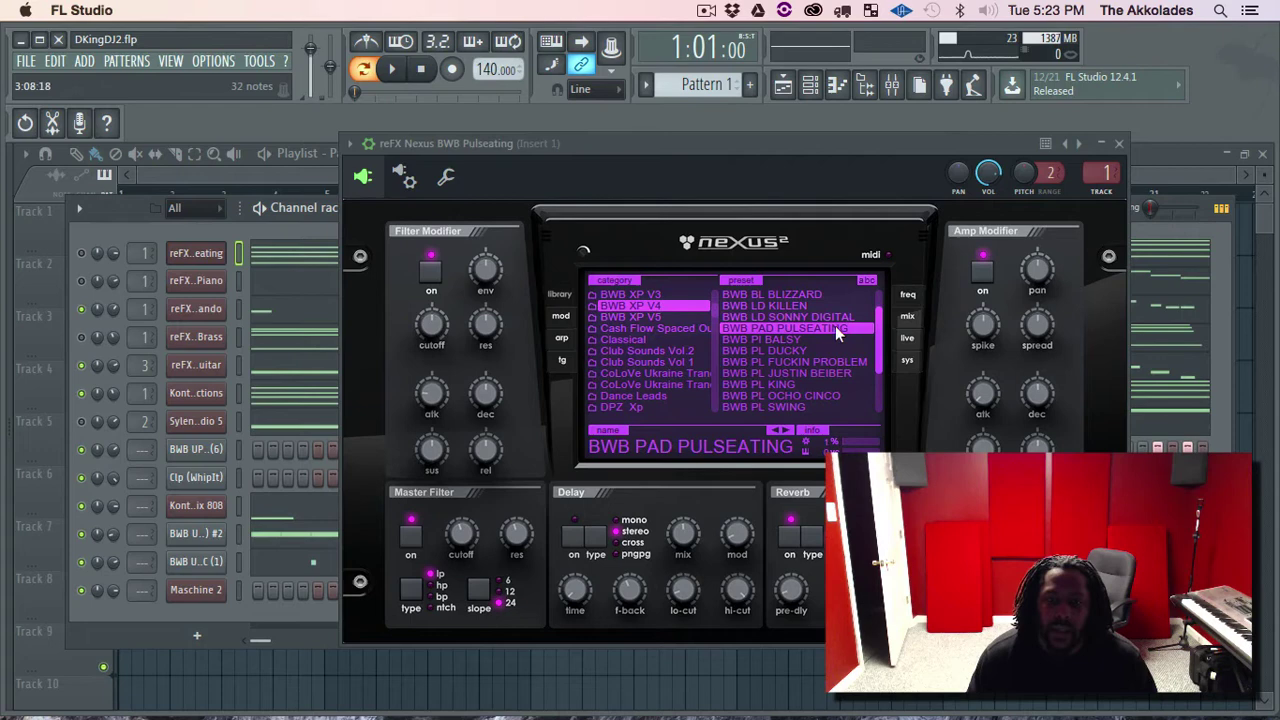
{"action": "left_click", "coordinate": [1121, 144]}
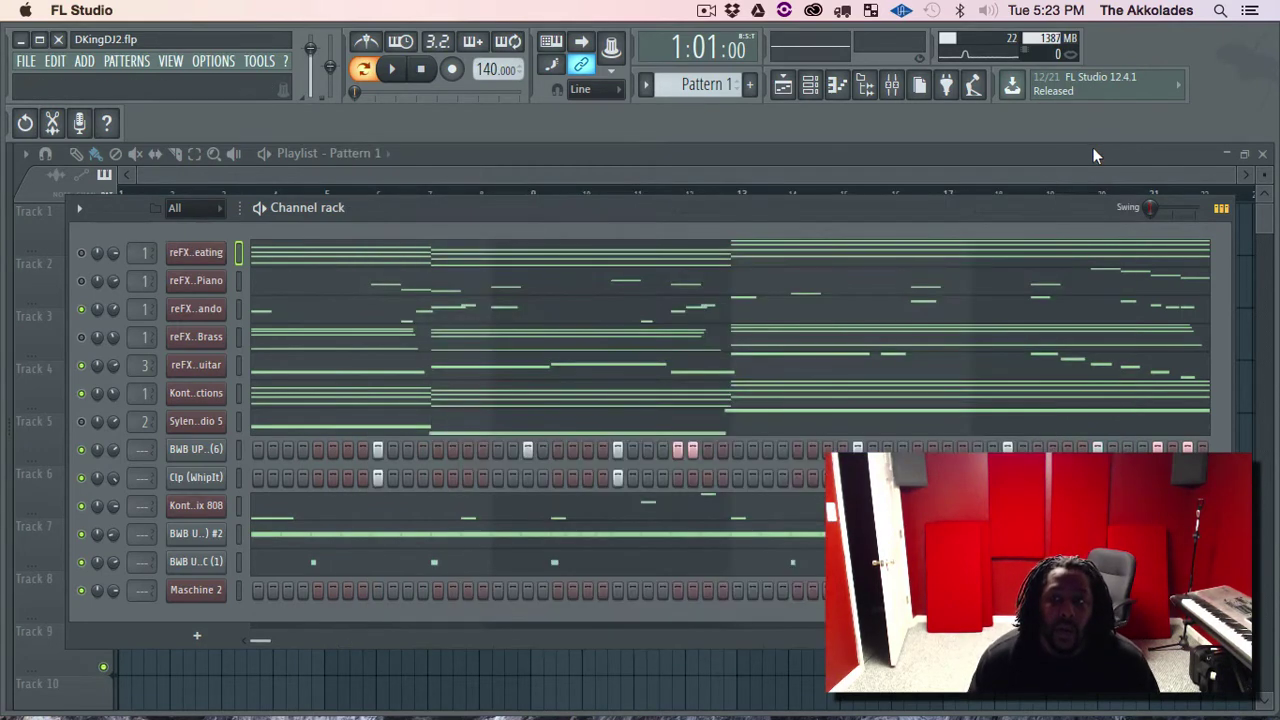
Step: Rename the first channel so it ends in 'Pulseating', giving 'reFX Nexus BWB Pulseating'
{"action": "right_click", "coordinate": [215, 253]}
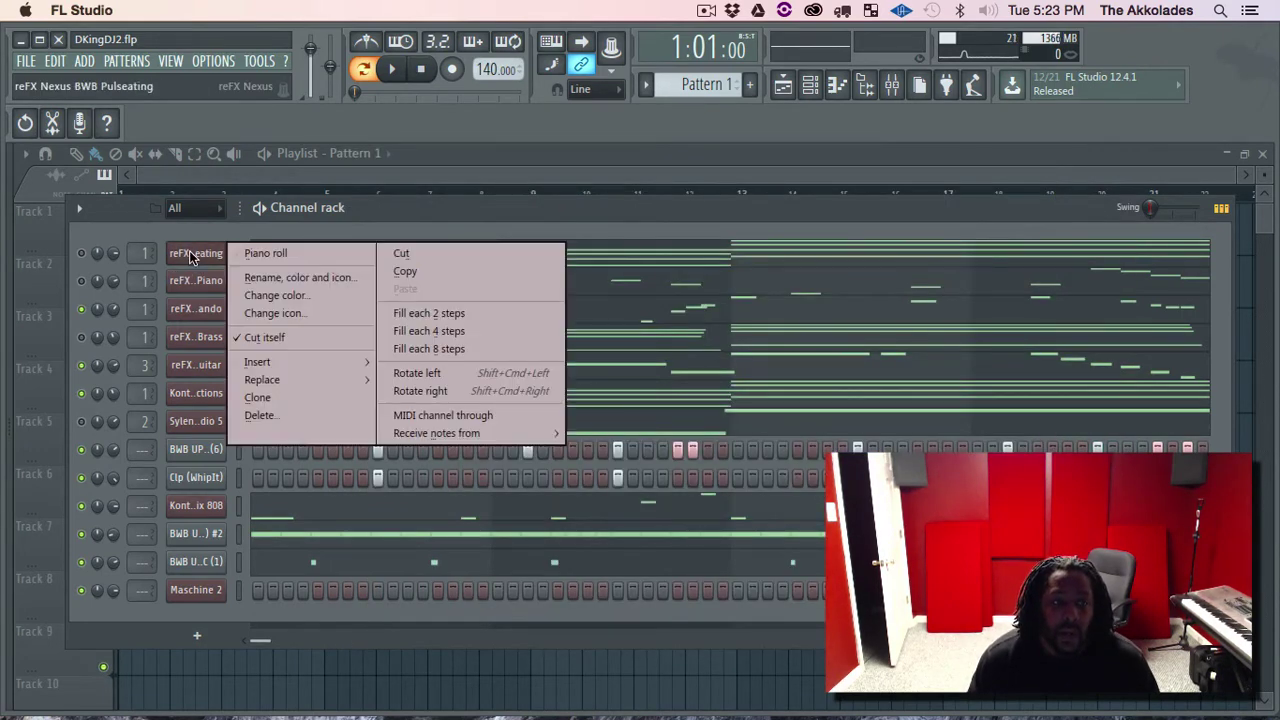
{"action": "left_click", "coordinate": [253, 279]}
{"action": "key", "text": "BackSpace"}
{"action": "type", "text": "Pulseatin"}
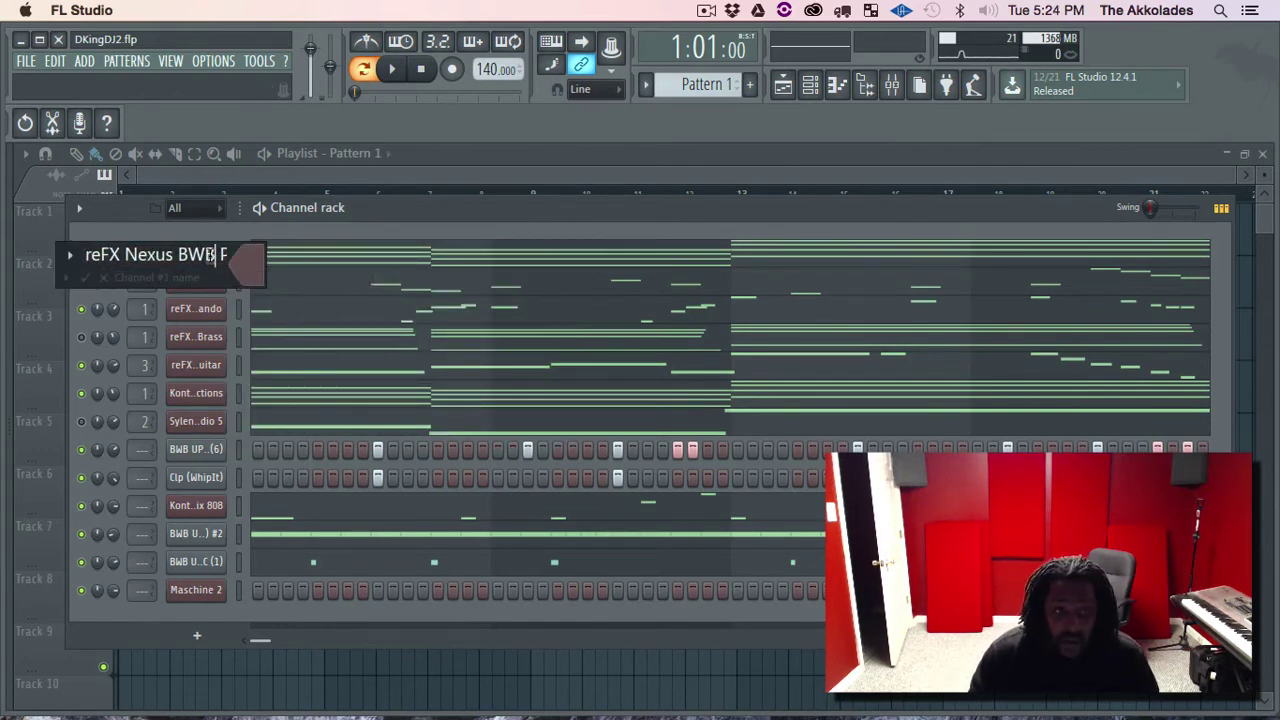
{"action": "type", "text": "g"}
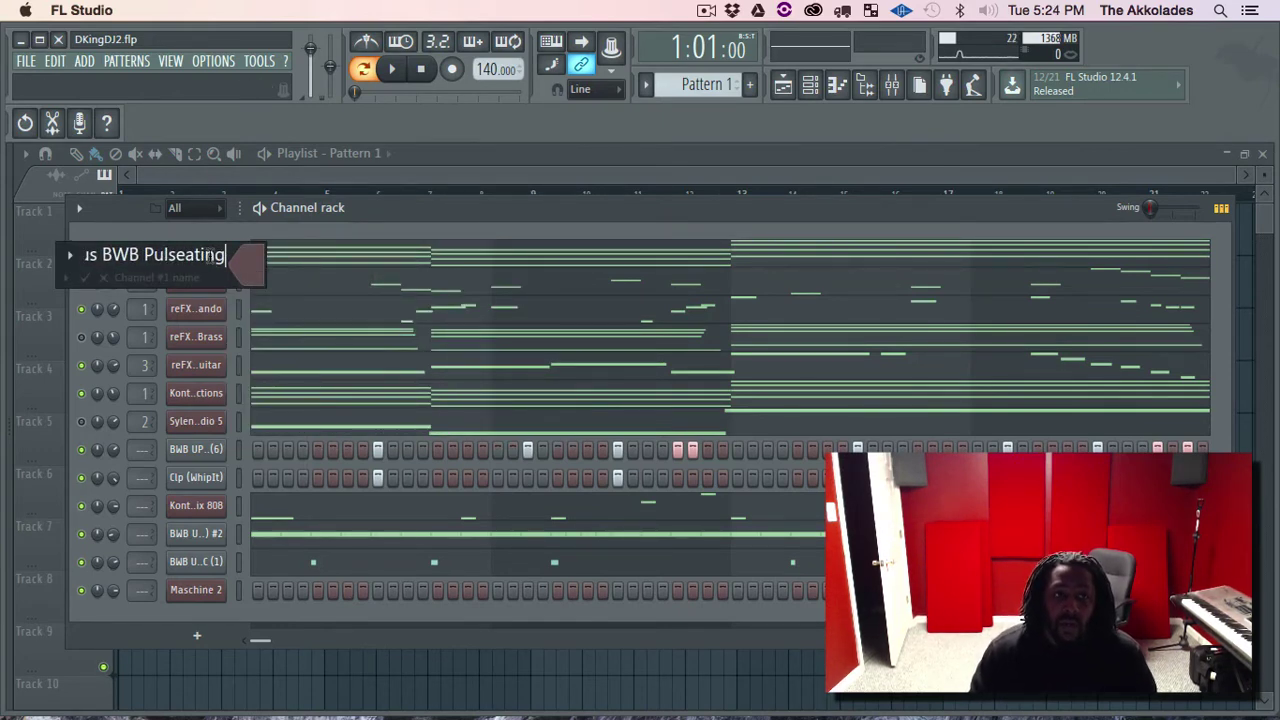
{"action": "key", "text": "Left"}
{"action": "key", "text": "Left"}
{"action": "key", "text": "Left"}
{"action": "key", "text": "Left"}
{"action": "key", "text": "Left"}
{"action": "key", "text": "Left"}
{"action": "key", "text": "Left"}
{"action": "key", "text": "Left"}
{"action": "key", "text": "Left"}
{"action": "key", "text": "Left"}
{"action": "key", "text": "Left"}
{"action": "key", "text": "Left"}
{"action": "key", "text": "Left"}
{"action": "key", "text": "Left"}
{"action": "key", "text": "Left"}
{"action": "key", "text": "Left"}
{"action": "key", "text": "Left"}
{"action": "key", "text": "Left"}
{"action": "key", "text": "Left"}
{"action": "key", "text": "Left"}
{"action": "key", "text": "Left"}
{"action": "key", "text": "Left"}
{"action": "key", "text": "Left"}
{"action": "key", "text": "Left"}
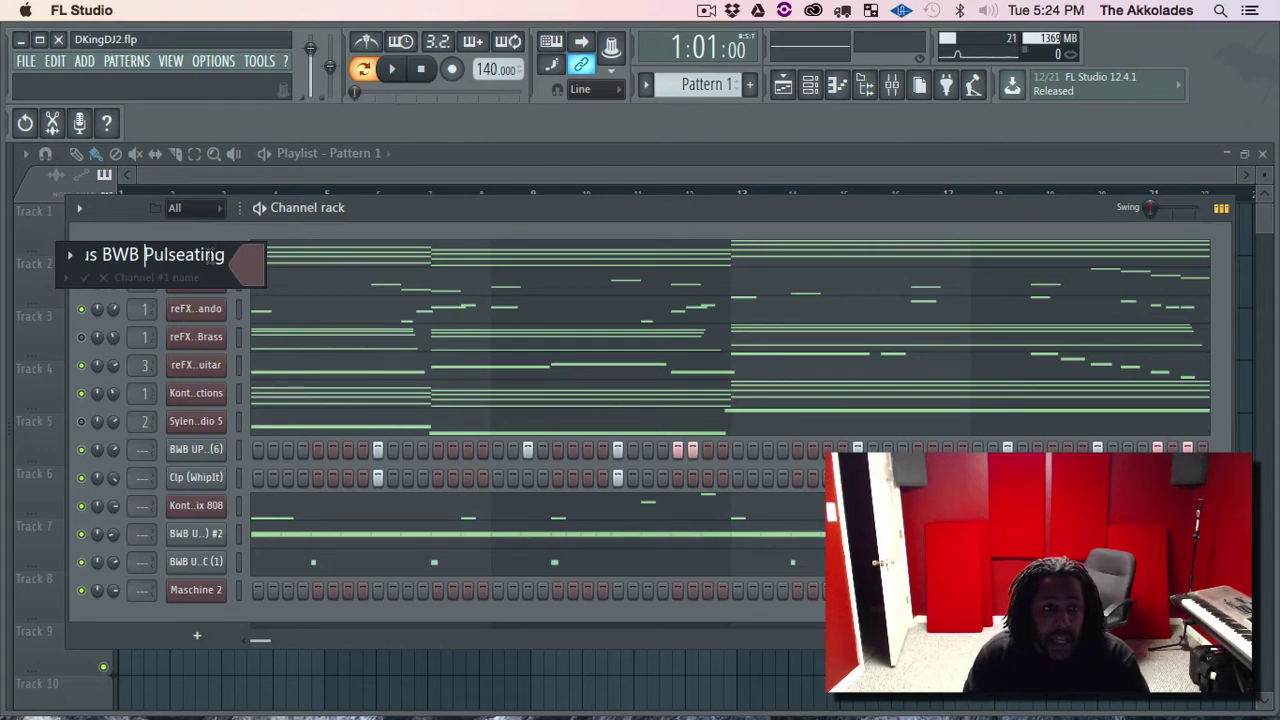
{"action": "key", "text": "Right"}
{"action": "key", "text": "Right"}
{"action": "key", "text": "Right"}
{"action": "key", "text": "Right"}
{"action": "key", "text": "Right"}
{"action": "key", "text": "Right"}
{"action": "key", "text": "Right"}
{"action": "key", "text": "Right"}
{"action": "key", "text": "Right"}
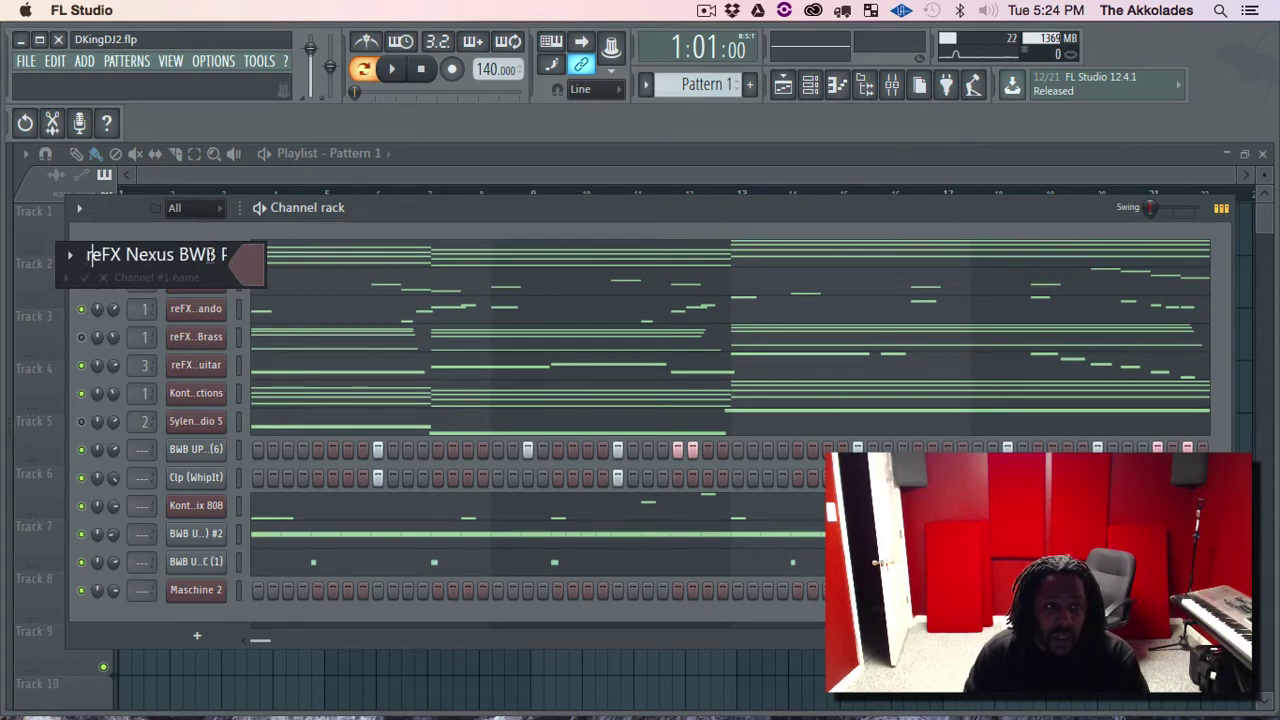
{"action": "key", "text": "Right"}
{"action": "key", "text": "Right"}
{"action": "key", "text": "Right"}
{"action": "key", "text": "Right"}
{"action": "key", "text": "Right"}
{"action": "key", "text": "Right"}
{"action": "key", "text": "Right"}
{"action": "key", "text": "Right"}
{"action": "key", "text": "Right"}
{"action": "key", "text": "Right"}
{"action": "key", "text": "Right"}
{"action": "key", "text": "Right"}
{"action": "key", "text": "Right"}
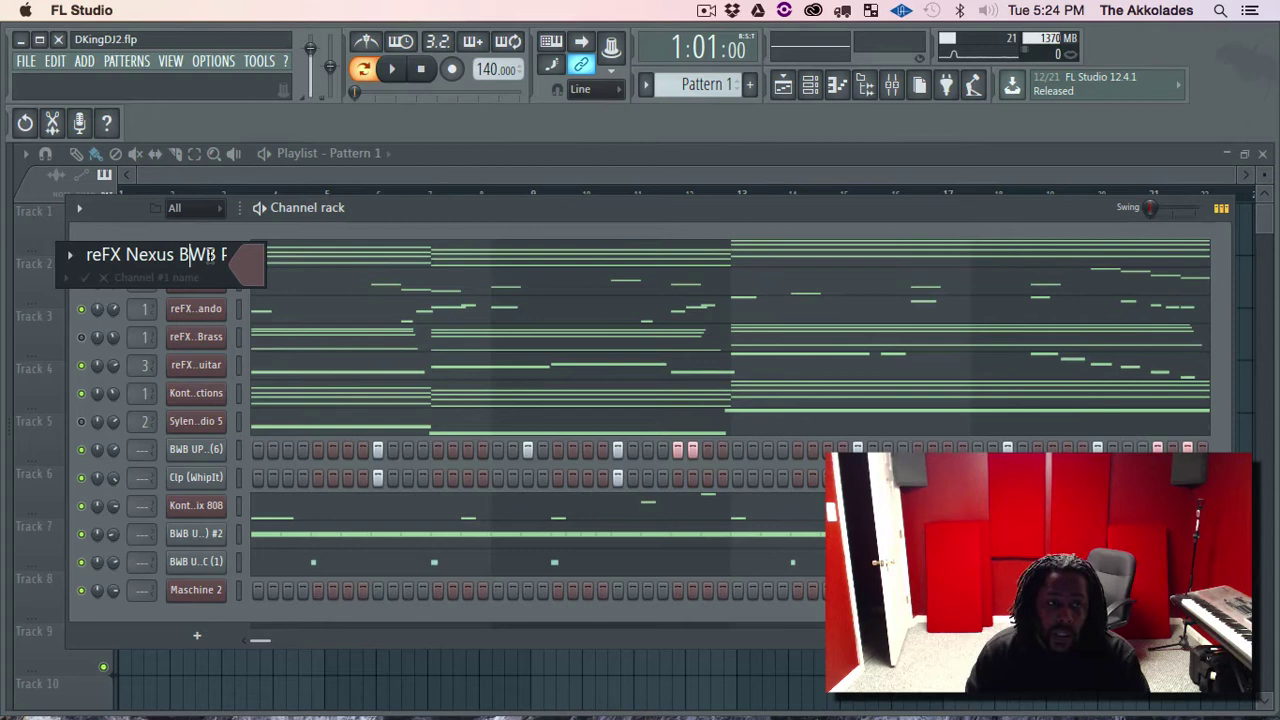
{"action": "key", "text": "Right"}
{"action": "key", "text": "Right"}
{"action": "key", "text": "Right"}
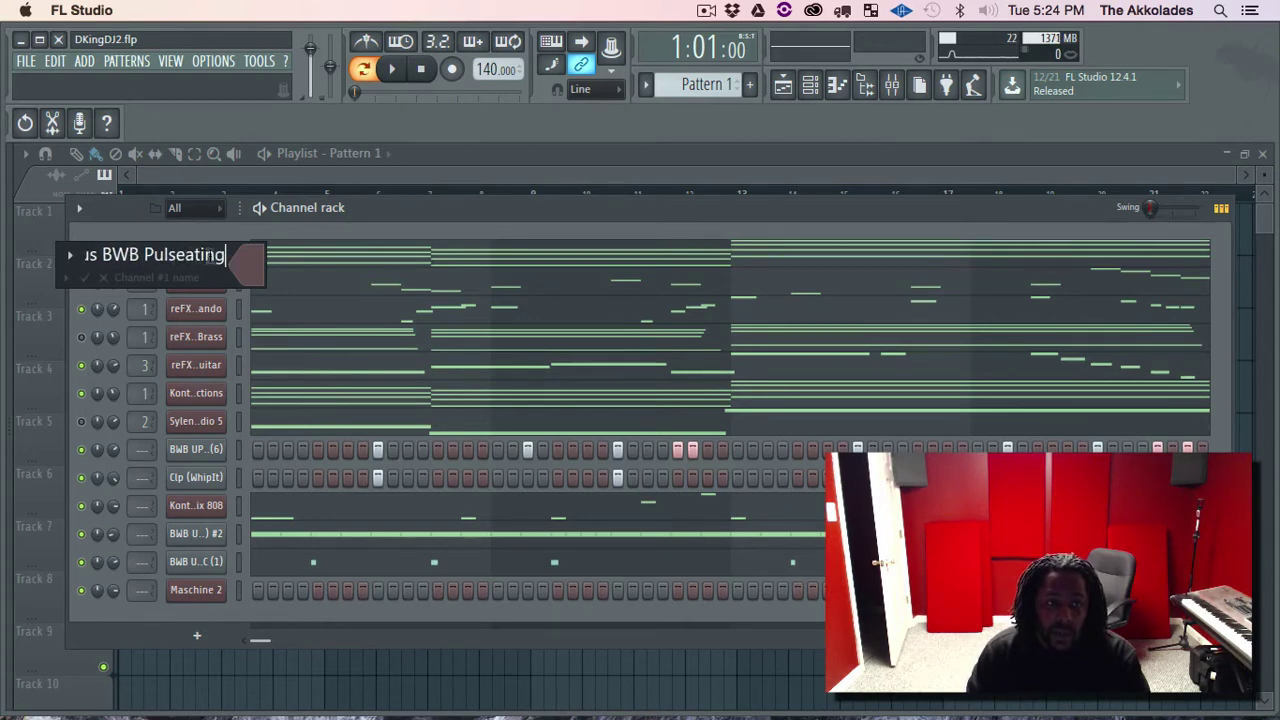
{"action": "key", "text": "Return"}
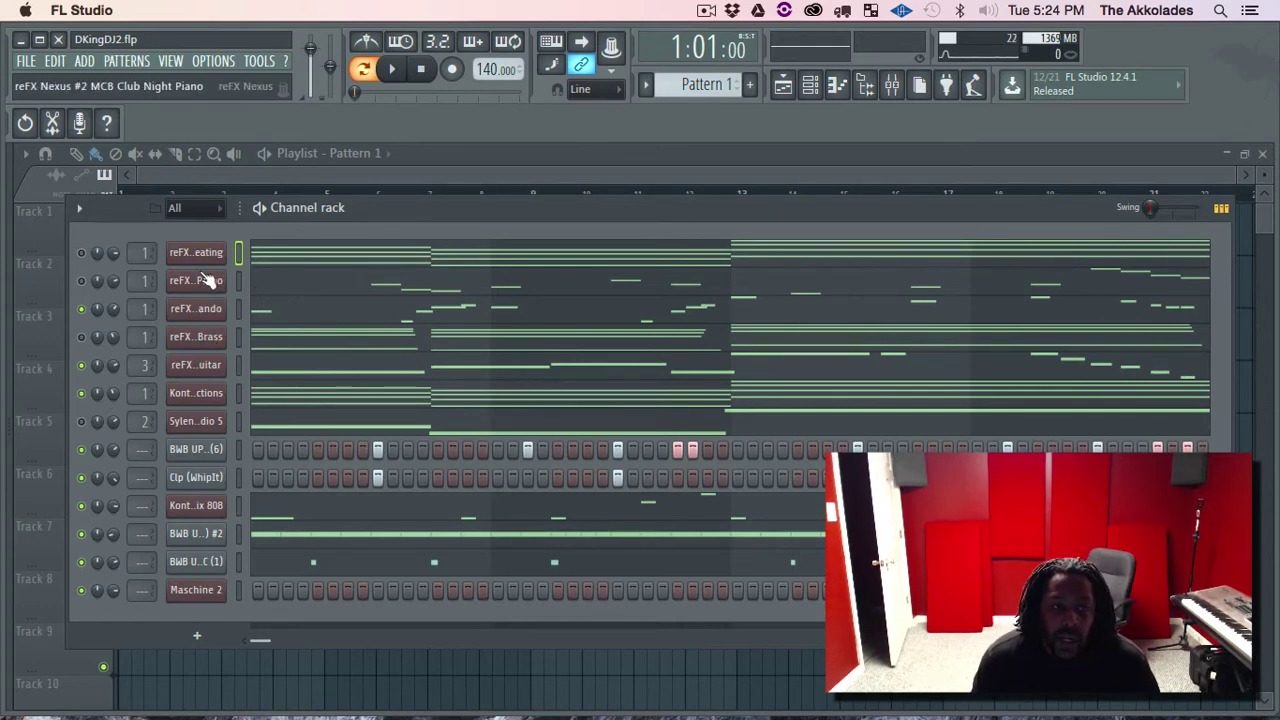
Step: Delete the Maschine 2 channel, then save a new project version as DKingDJ2_3.flp
{"action": "right_click", "coordinate": [196, 590]}
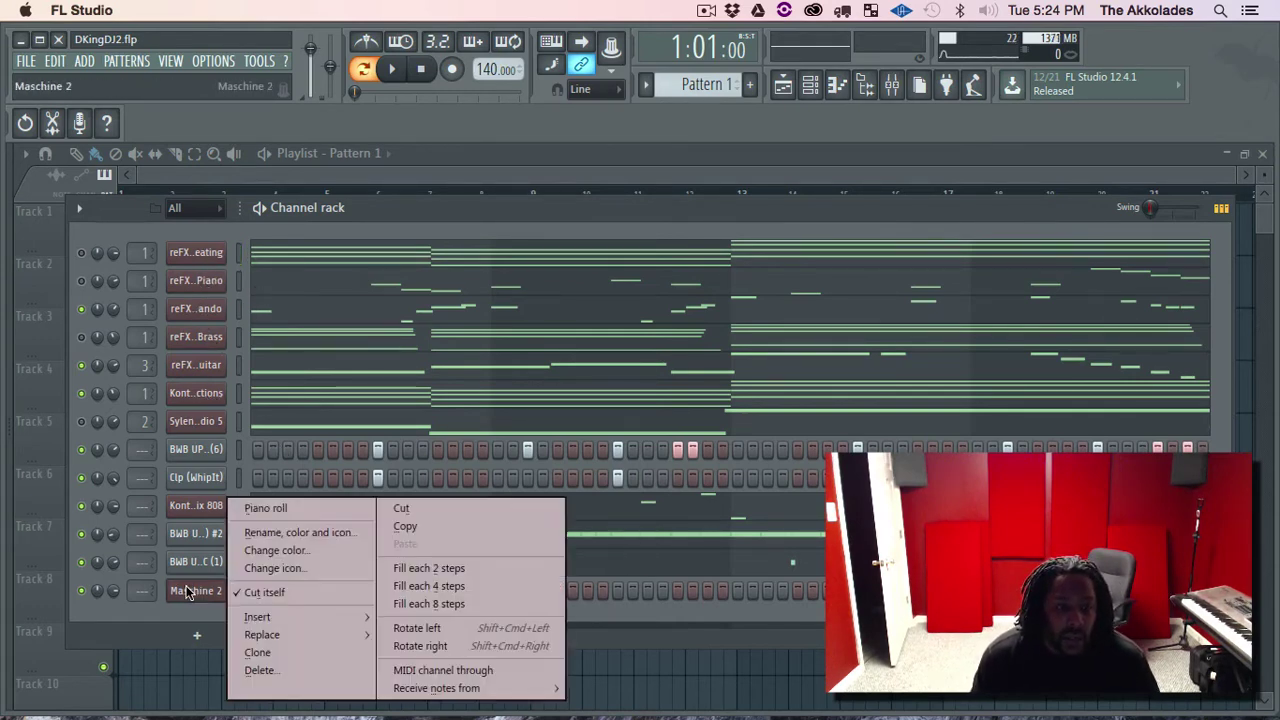
{"action": "left_click", "coordinate": [257, 670]}
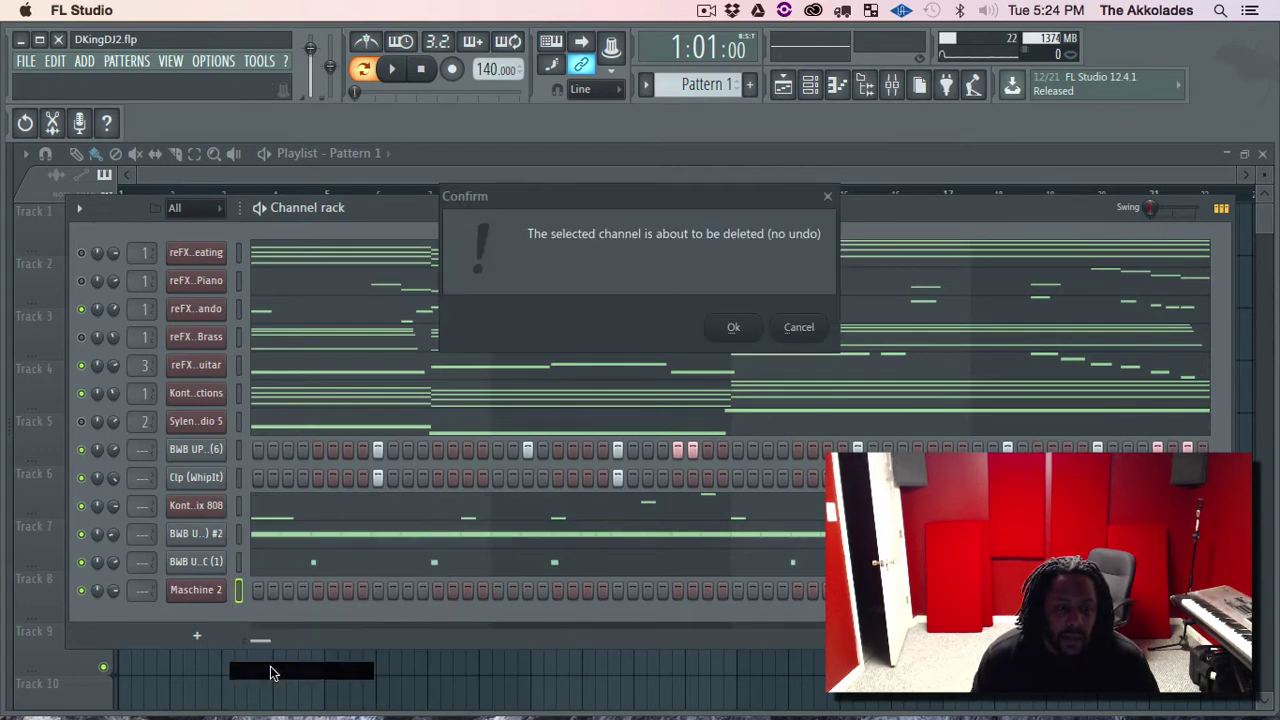
{"action": "left_click", "coordinate": [735, 330]}
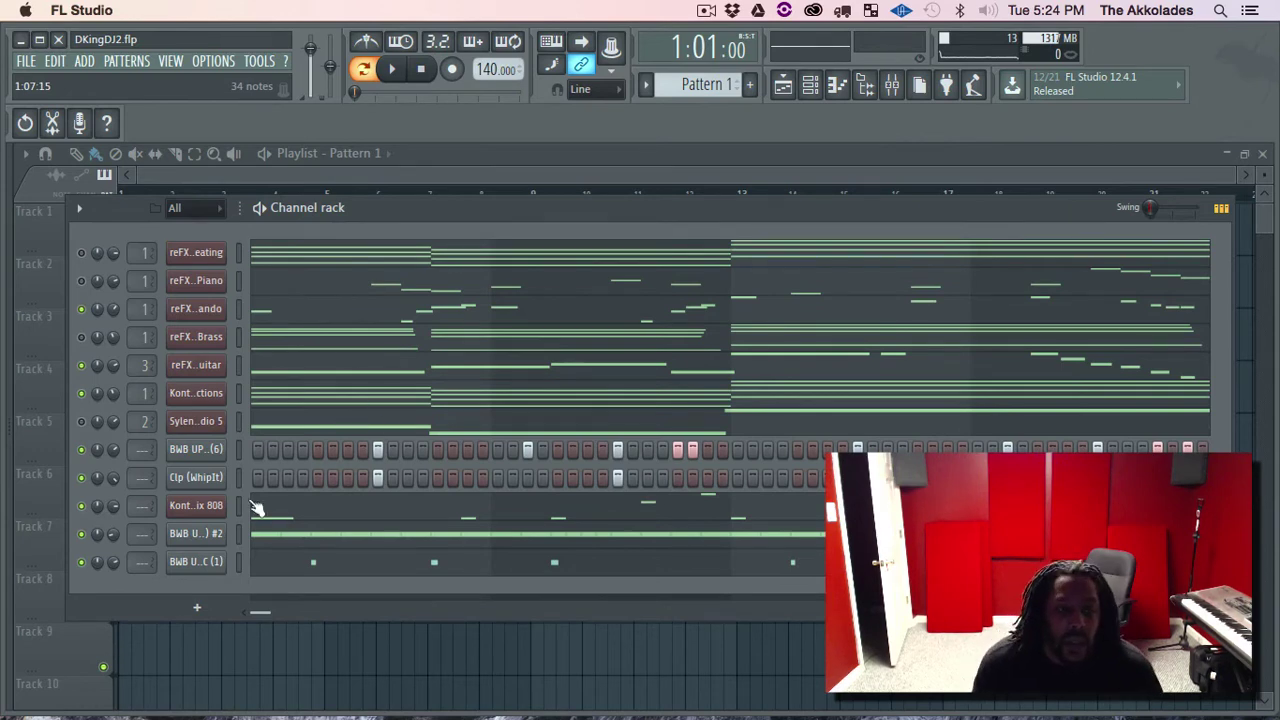
{"action": "left_click", "coordinate": [30, 63]}
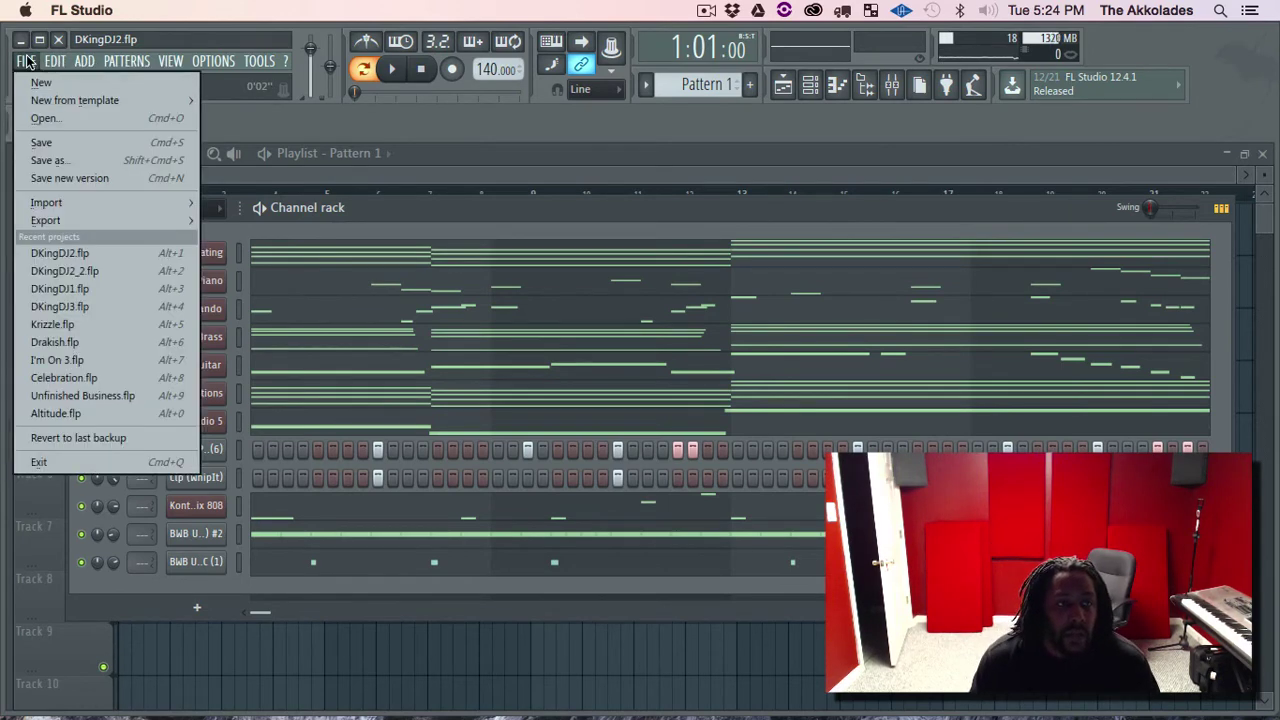
{"action": "left_click", "coordinate": [105, 178]}
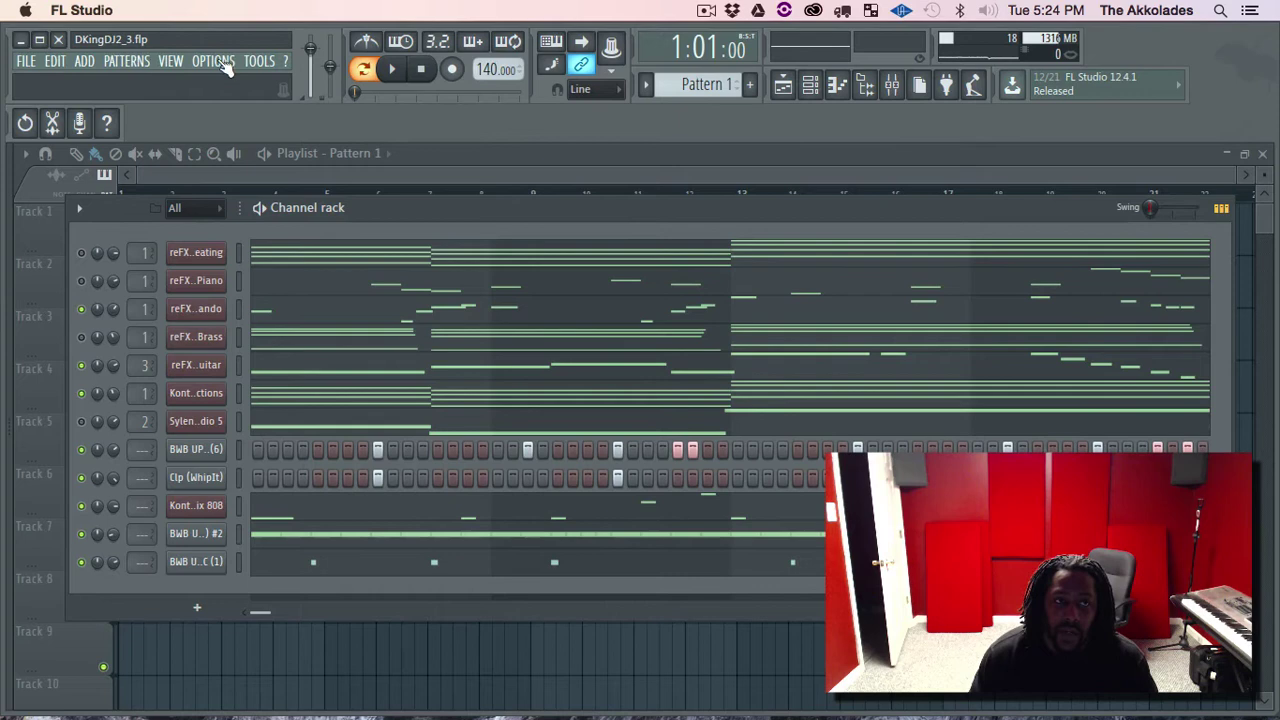
Step: Run the Tools > Macros > Prepare for MIDI export macro, confirming conversion to MIDI Out
{"action": "left_click", "coordinate": [268, 62]}
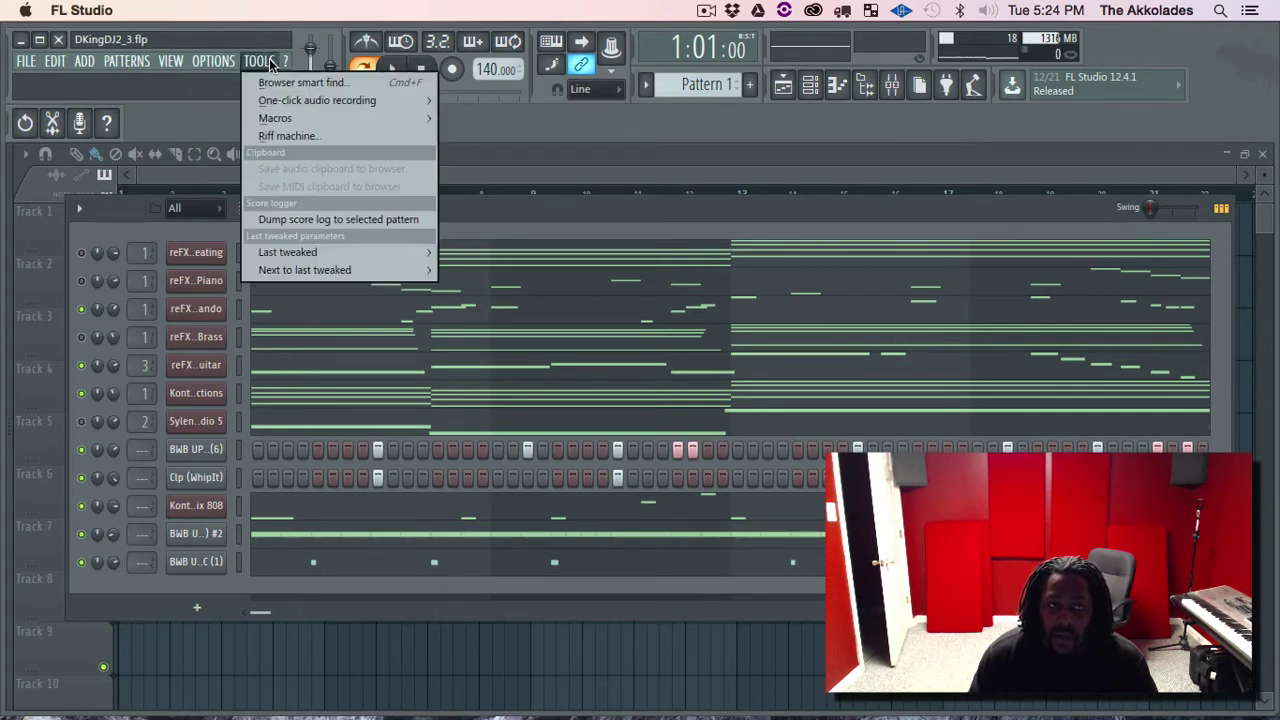
{"action": "mouse_move", "coordinate": [333, 121]}
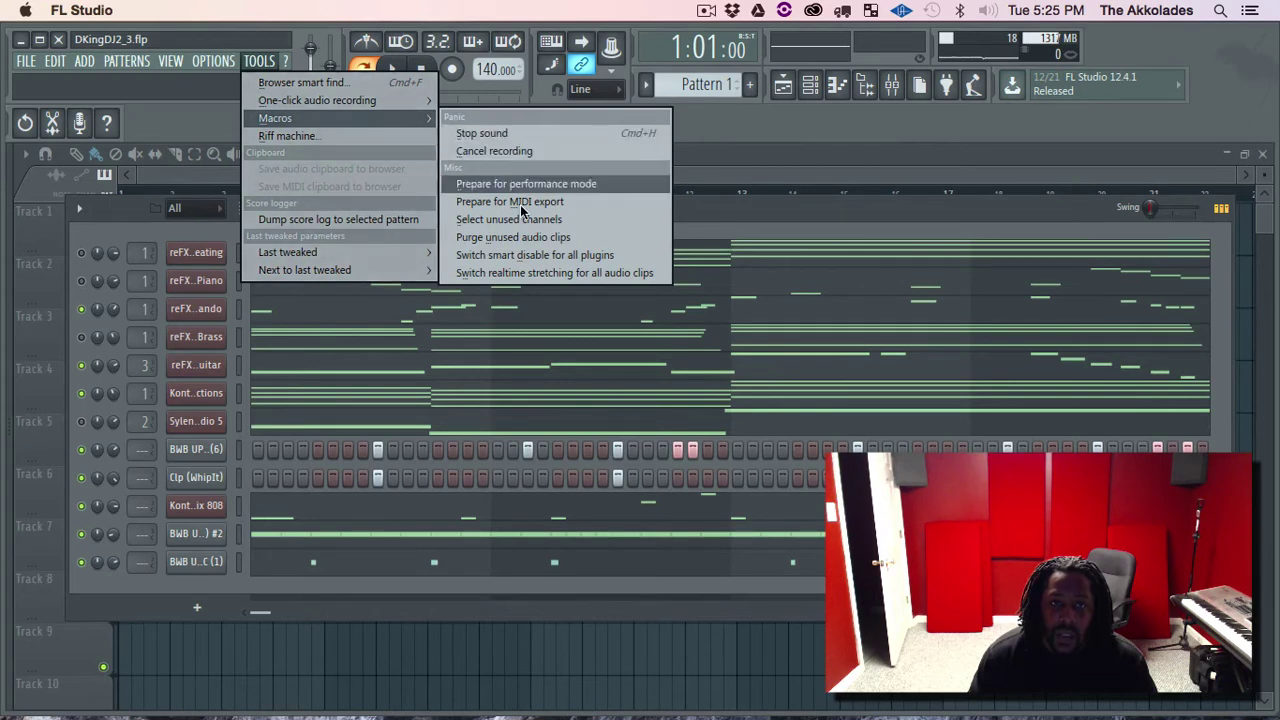
{"action": "left_click", "coordinate": [577, 202]}
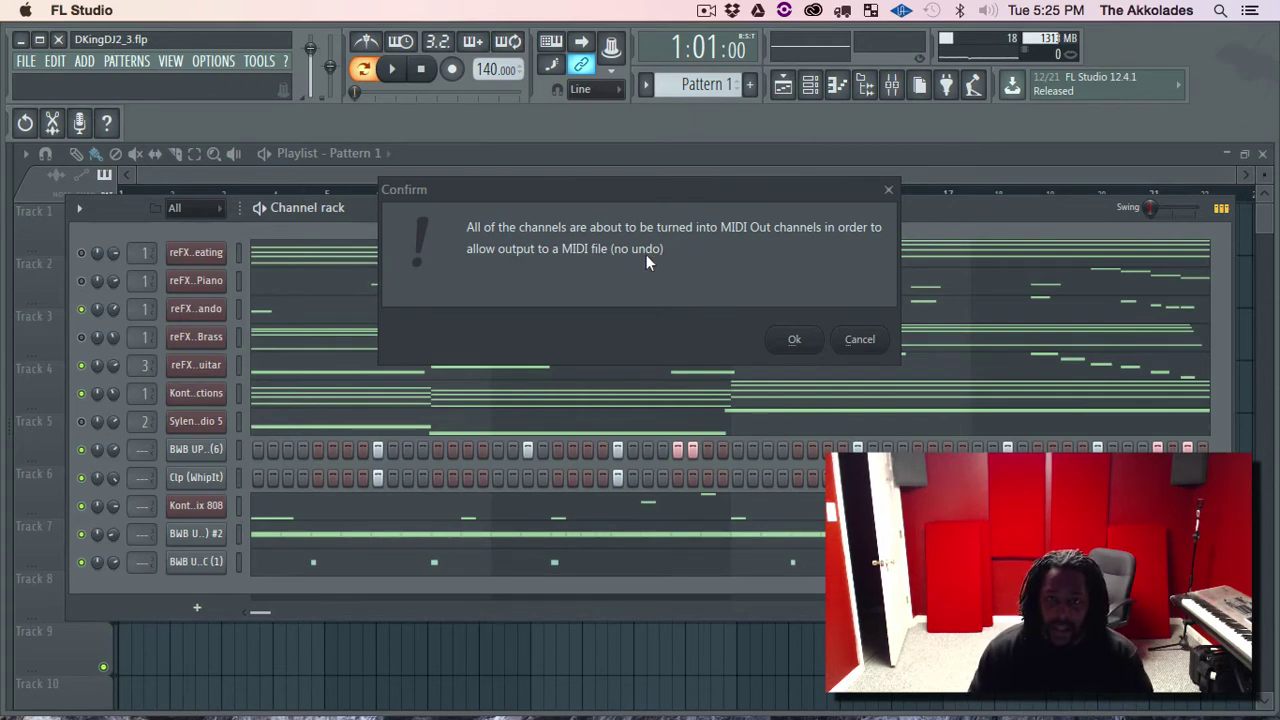
{"action": "left_click", "coordinate": [789, 339]}
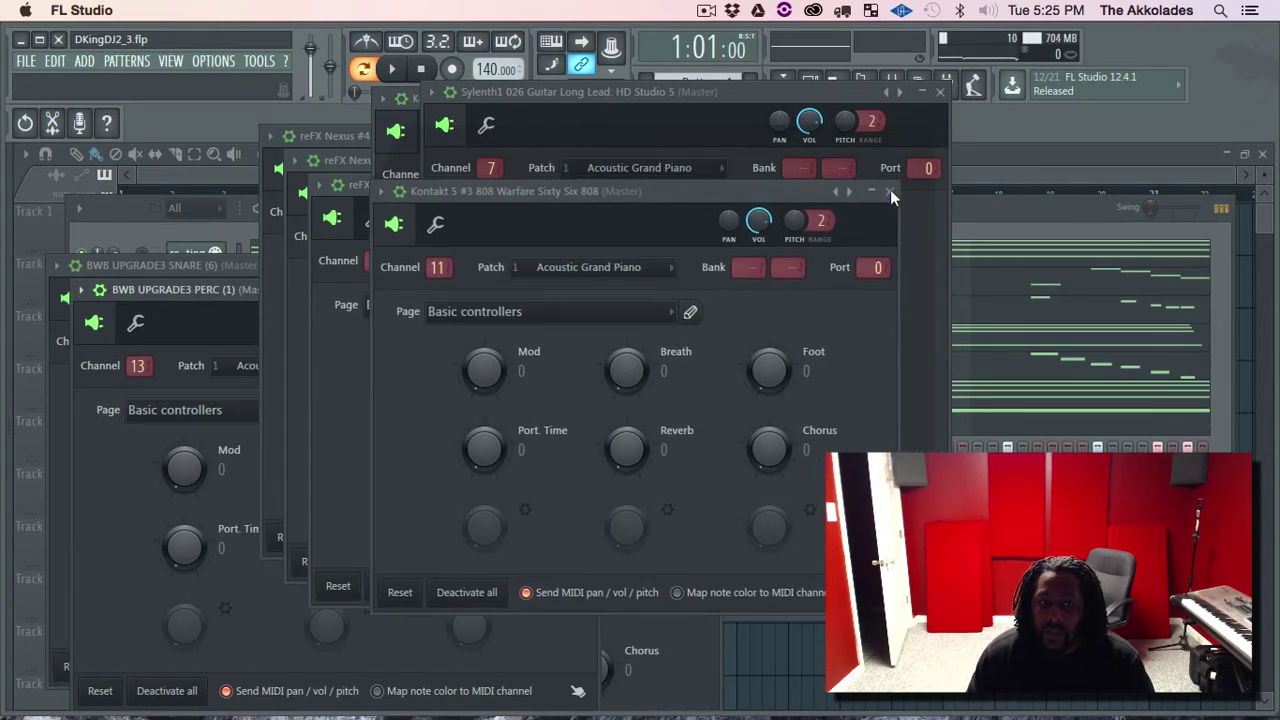
Step: Close all twelve MIDI Out plugin windows, from Kontakt 808 through the last Hi-Hat window
{"action": "left_click", "coordinate": [890, 195]}
{"action": "left_click", "coordinate": [940, 91]}
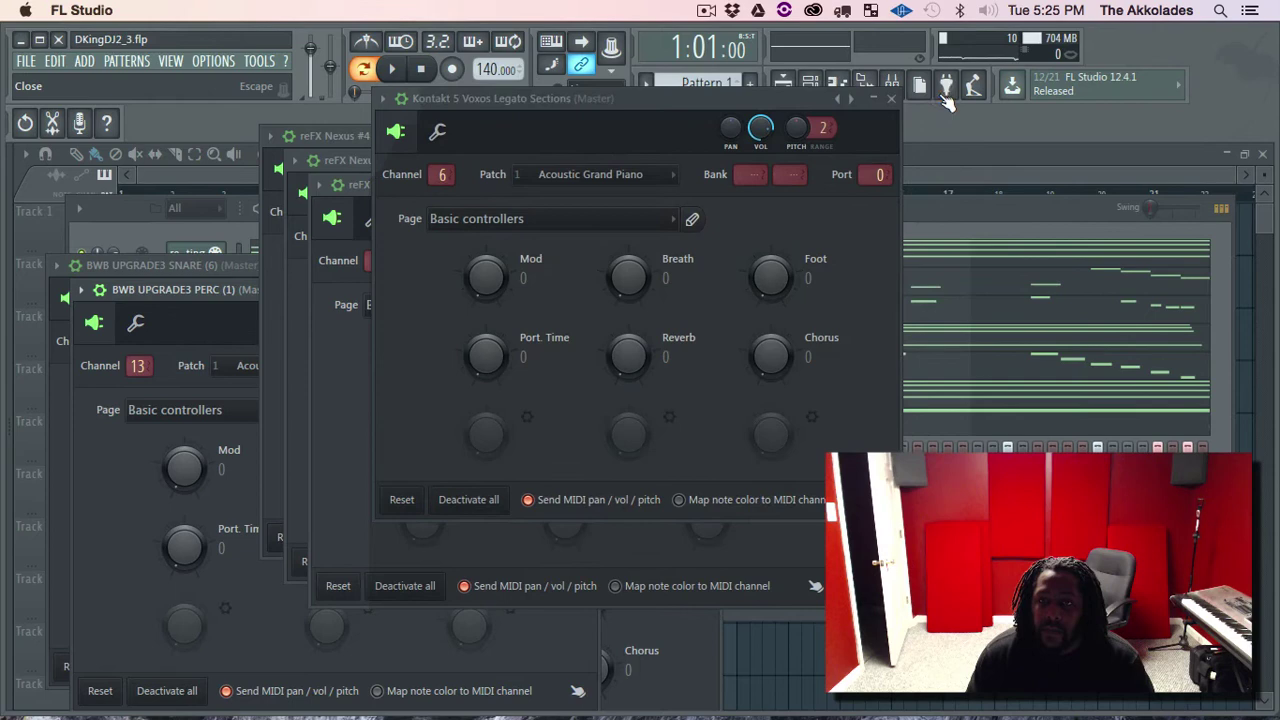
{"action": "left_click", "coordinate": [891, 98]}
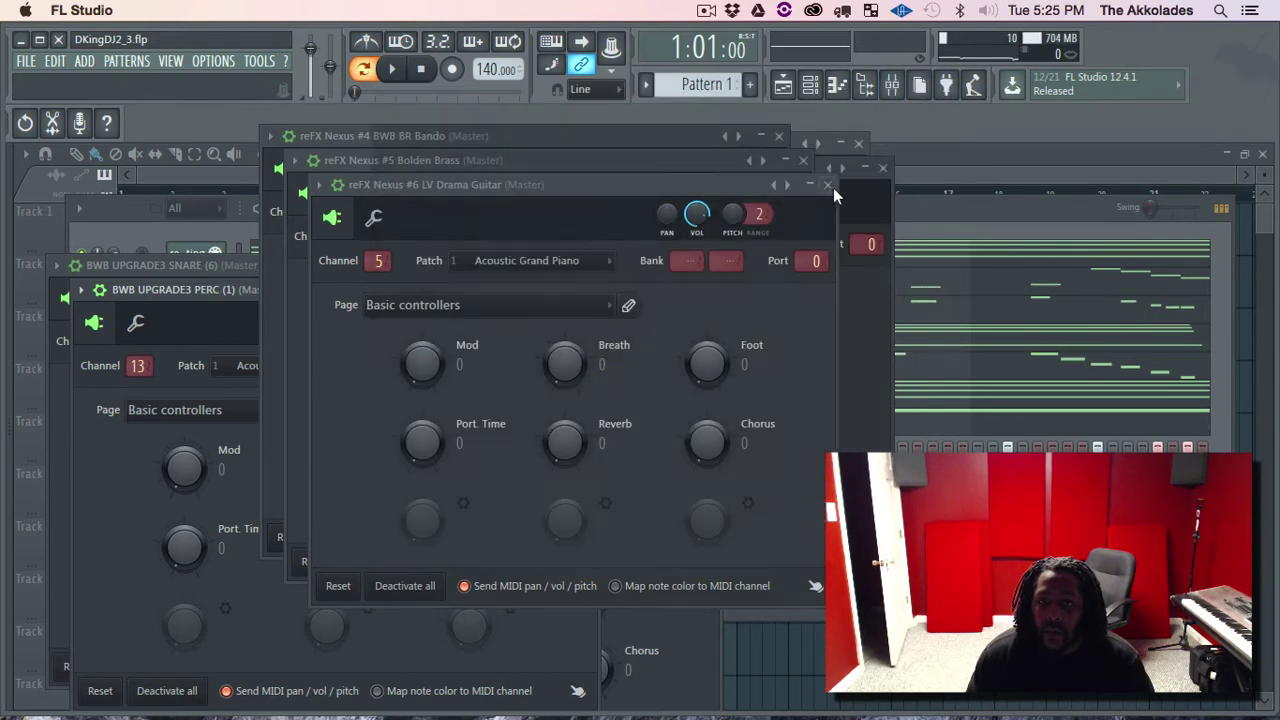
{"action": "left_click", "coordinate": [828, 185]}
{"action": "left_click", "coordinate": [800, 161]}
{"action": "left_click", "coordinate": [779, 136]}
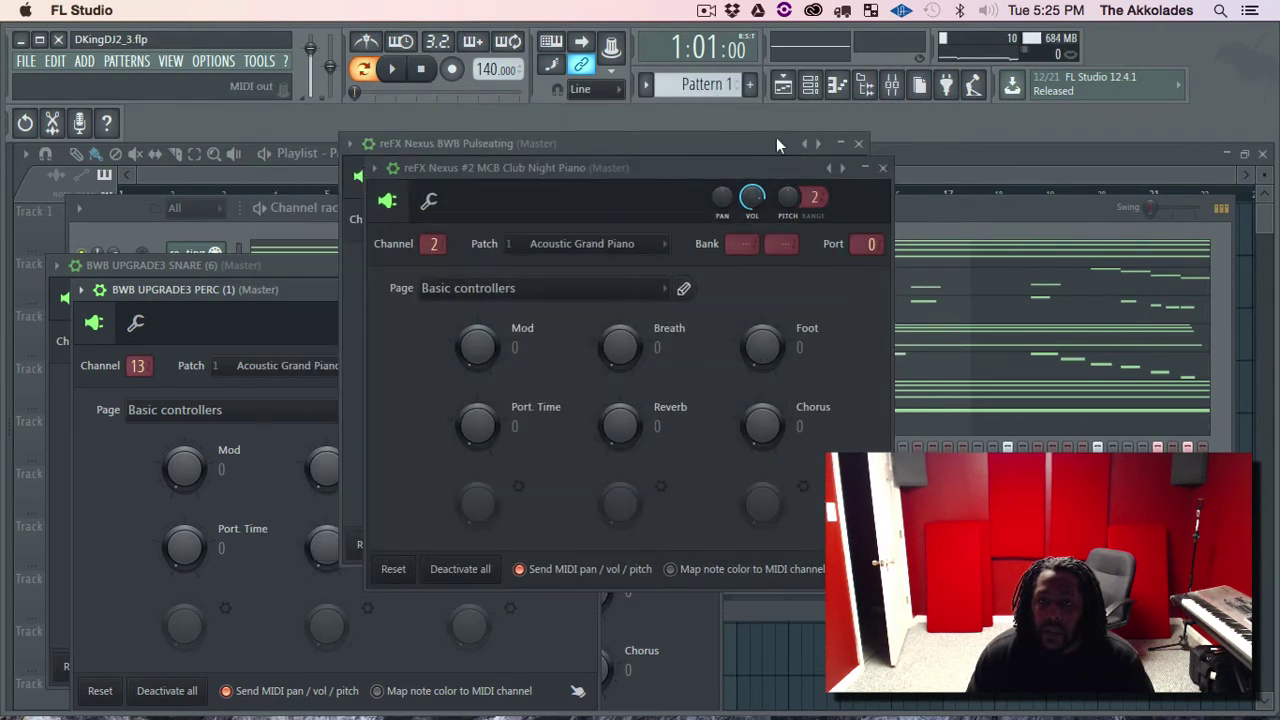
{"action": "left_click", "coordinate": [883, 169]}
{"action": "left_click", "coordinate": [858, 143]}
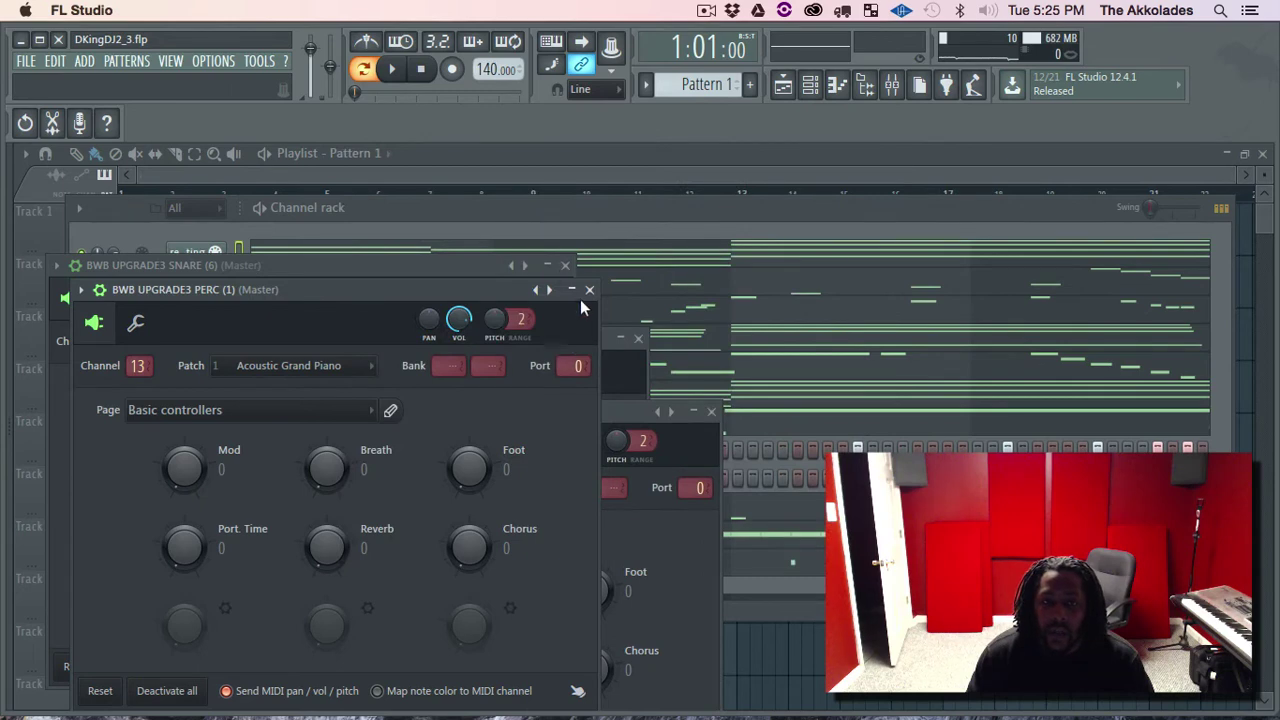
{"action": "left_click", "coordinate": [589, 289]}
{"action": "left_click", "coordinate": [565, 265]}
{"action": "left_click", "coordinate": [638, 337]}
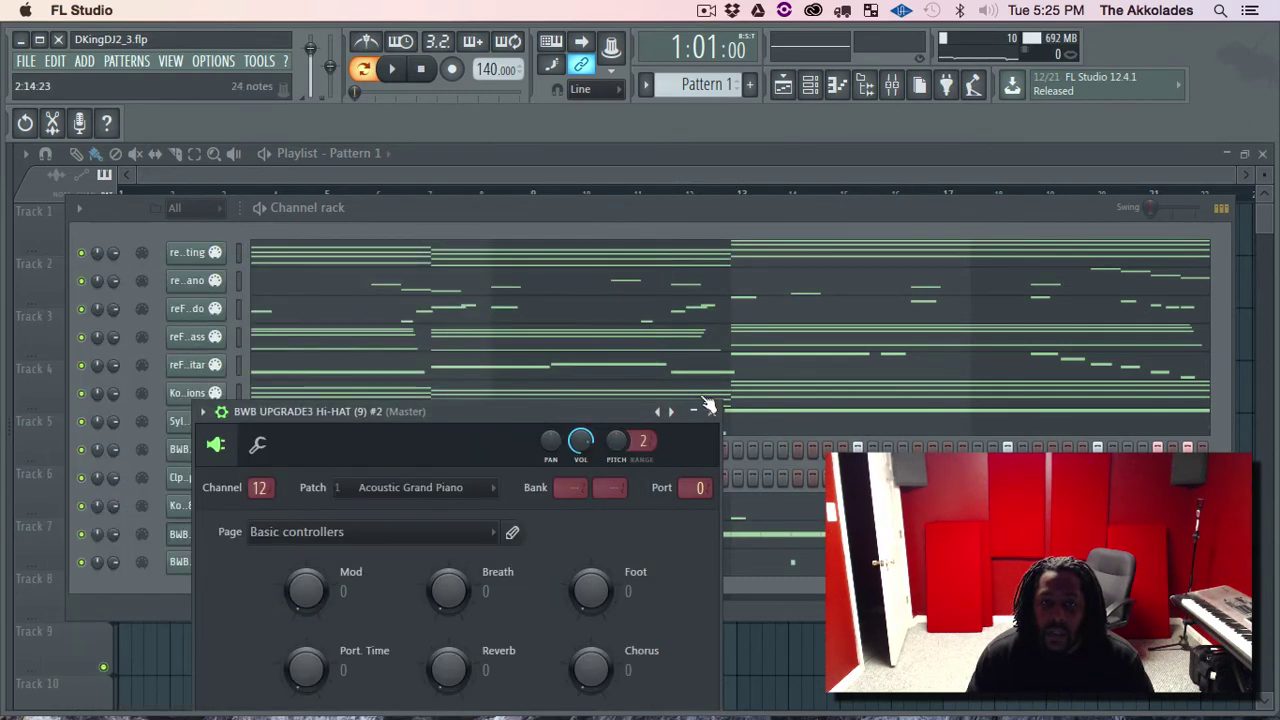
{"action": "left_click", "coordinate": [709, 410]}
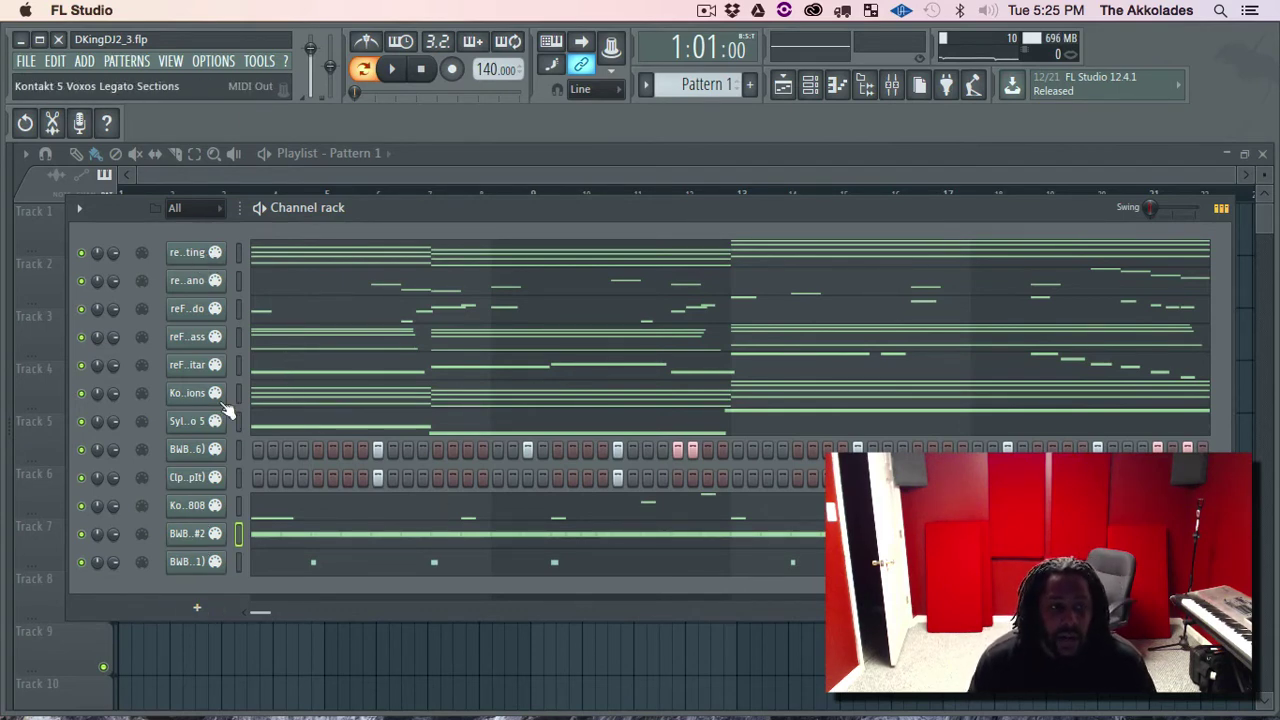
Step: Export the project as a MIDI file with the Desktop as the save location
{"action": "left_click", "coordinate": [28, 61]}
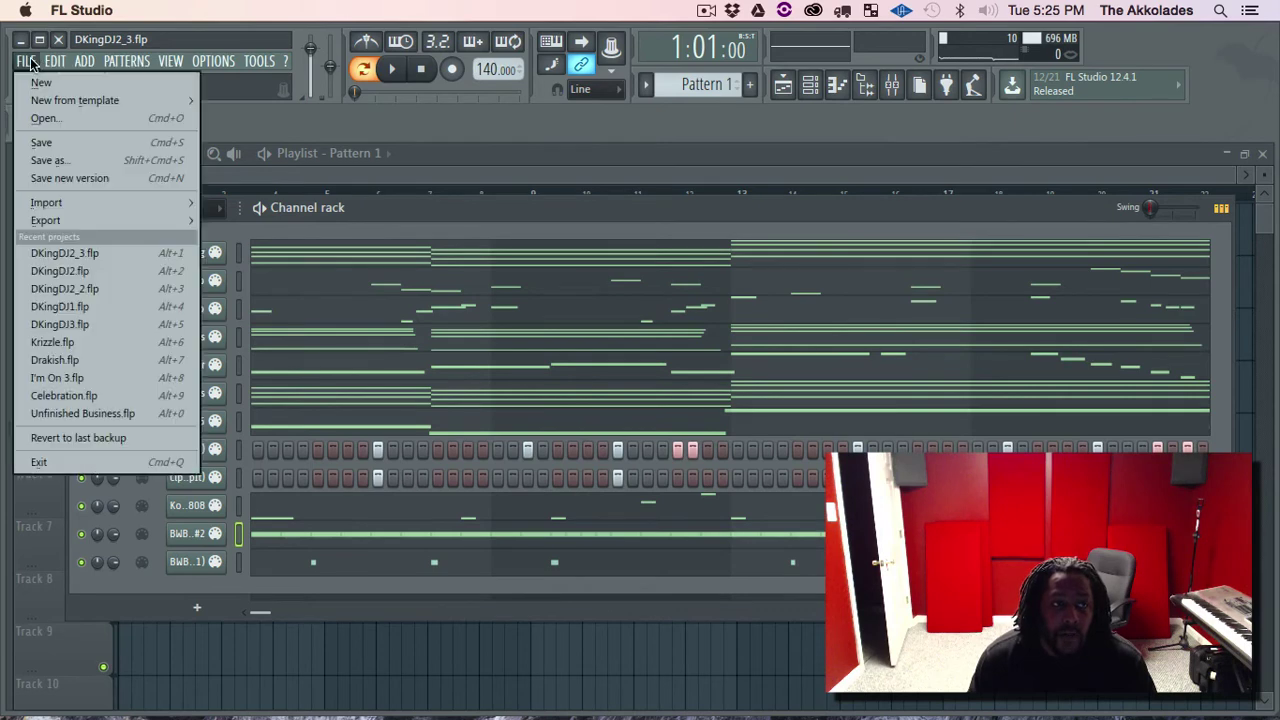
{"action": "mouse_move", "coordinate": [170, 221]}
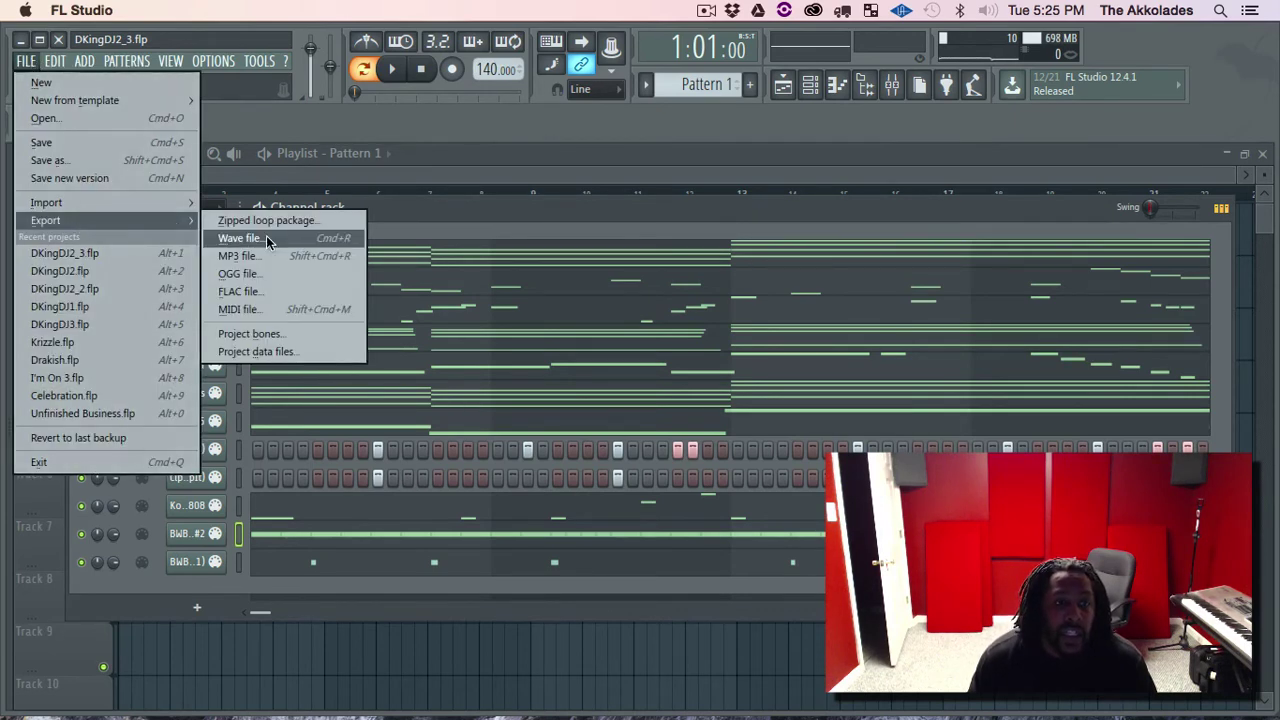
{"action": "left_click", "coordinate": [278, 309]}
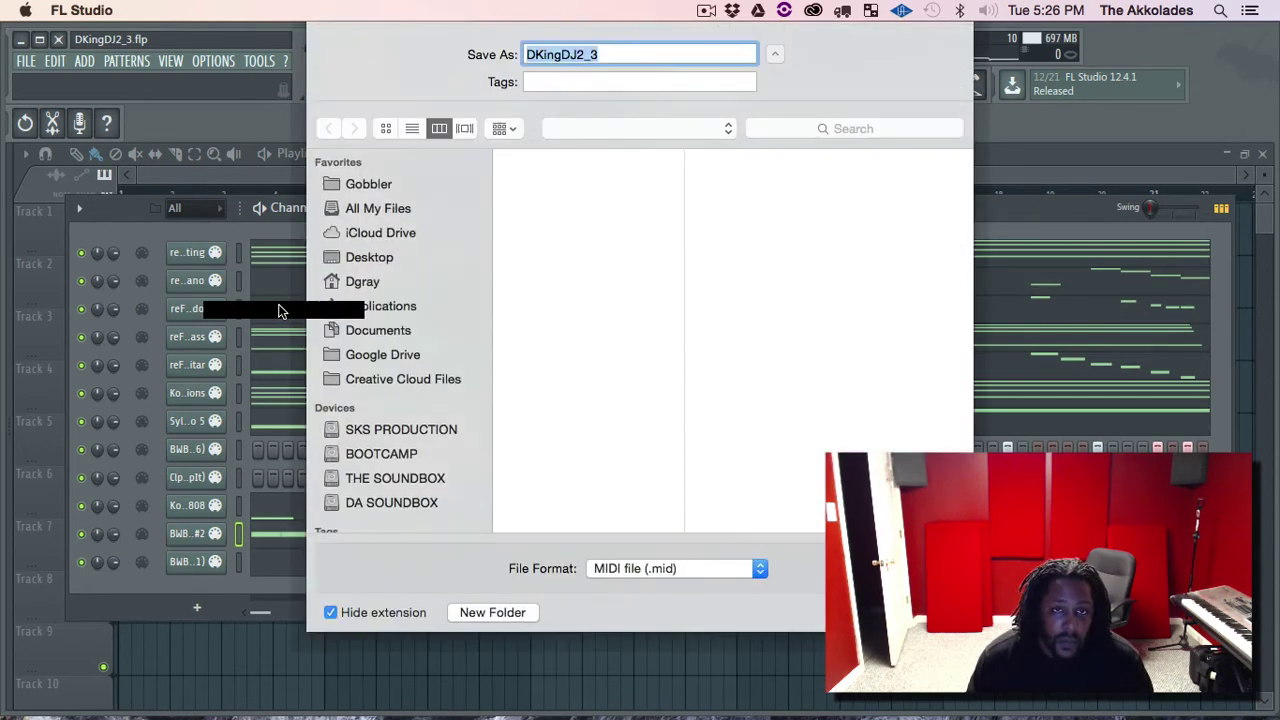
{"action": "left_click", "coordinate": [386, 229]}
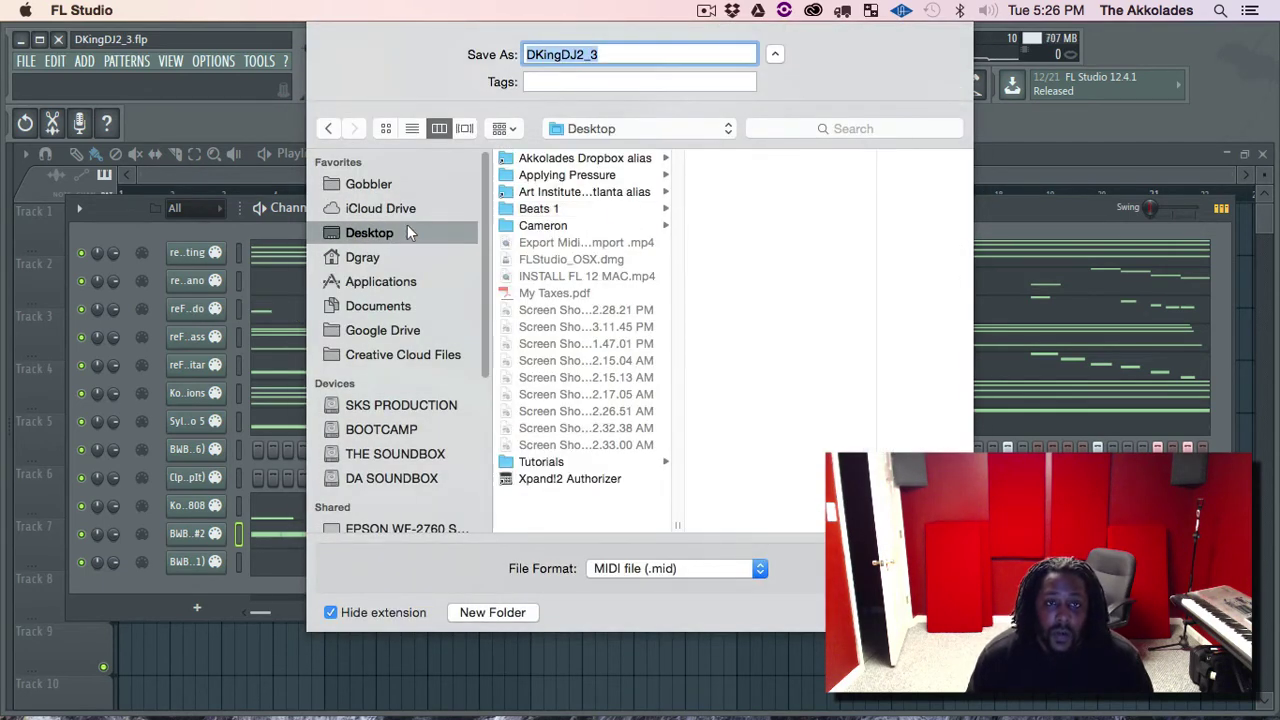
Step: Create a new Desktop folder named 'Exp Midi Tut' and save the MIDI export into it
{"action": "left_click", "coordinate": [521, 612]}
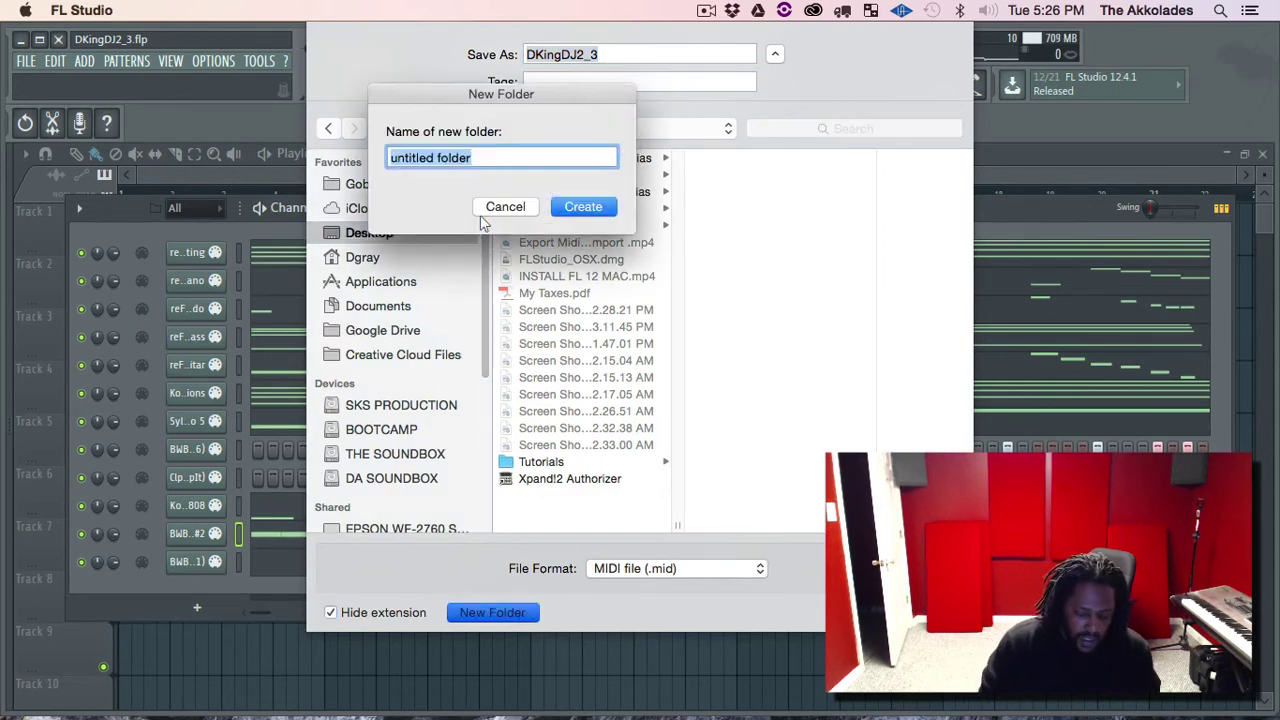
{"action": "type", "text": "Tuto"}
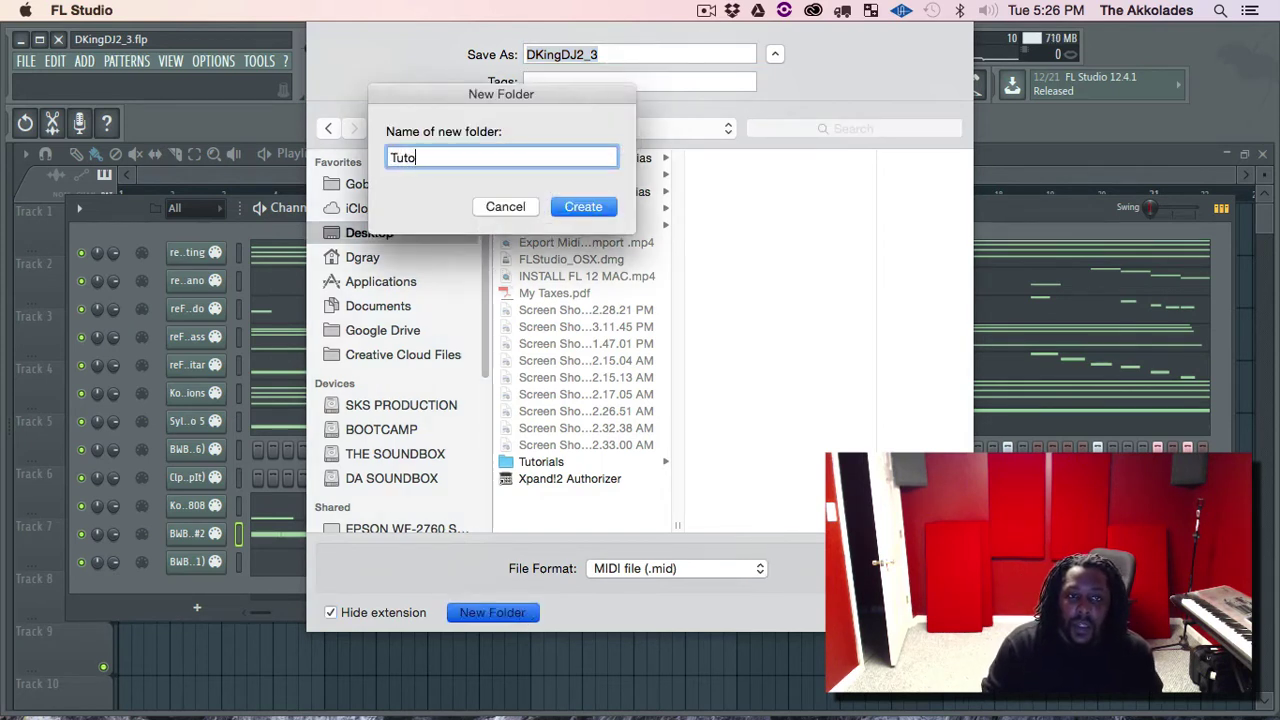
{"action": "key", "text": "BackSpace"}
{"action": "key", "text": "BackSpace"}
{"action": "key", "text": "BackSpace"}
{"action": "key", "text": "BackSpace"}
{"action": "type", "text": "Exp"}
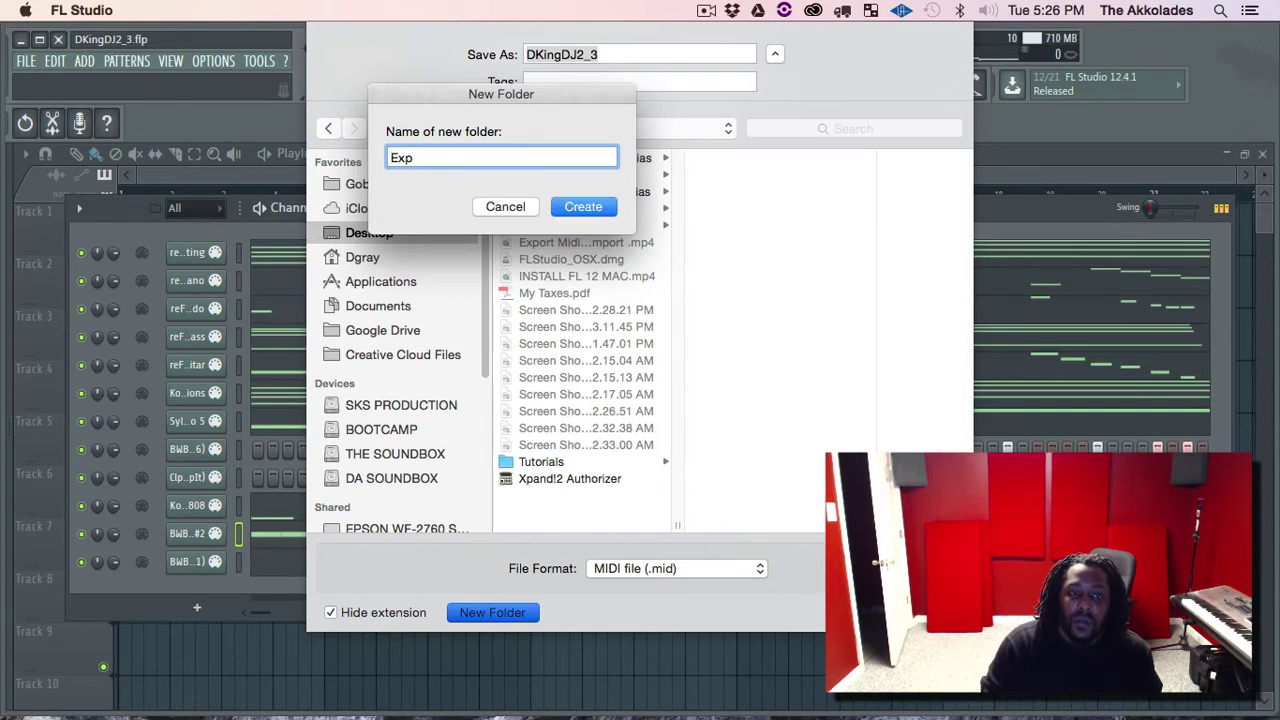
{"action": "type", "text": " MIdi Tut"}
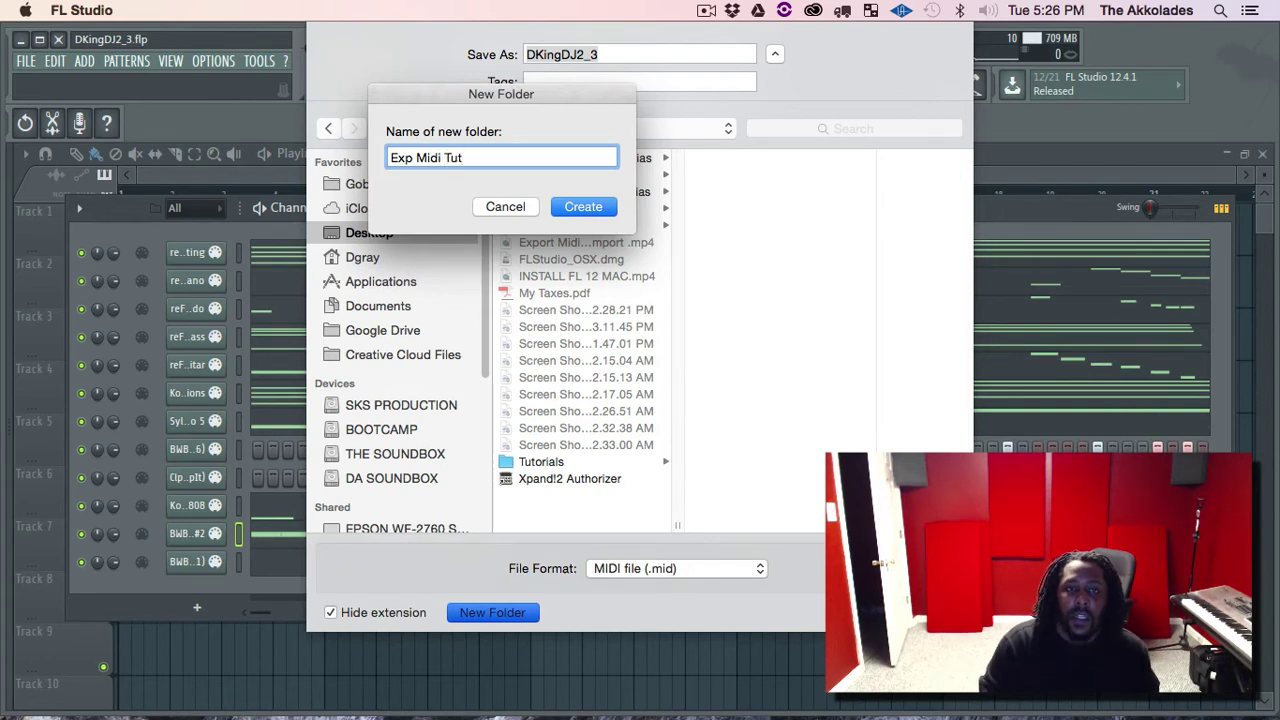
{"action": "key", "text": "Return"}
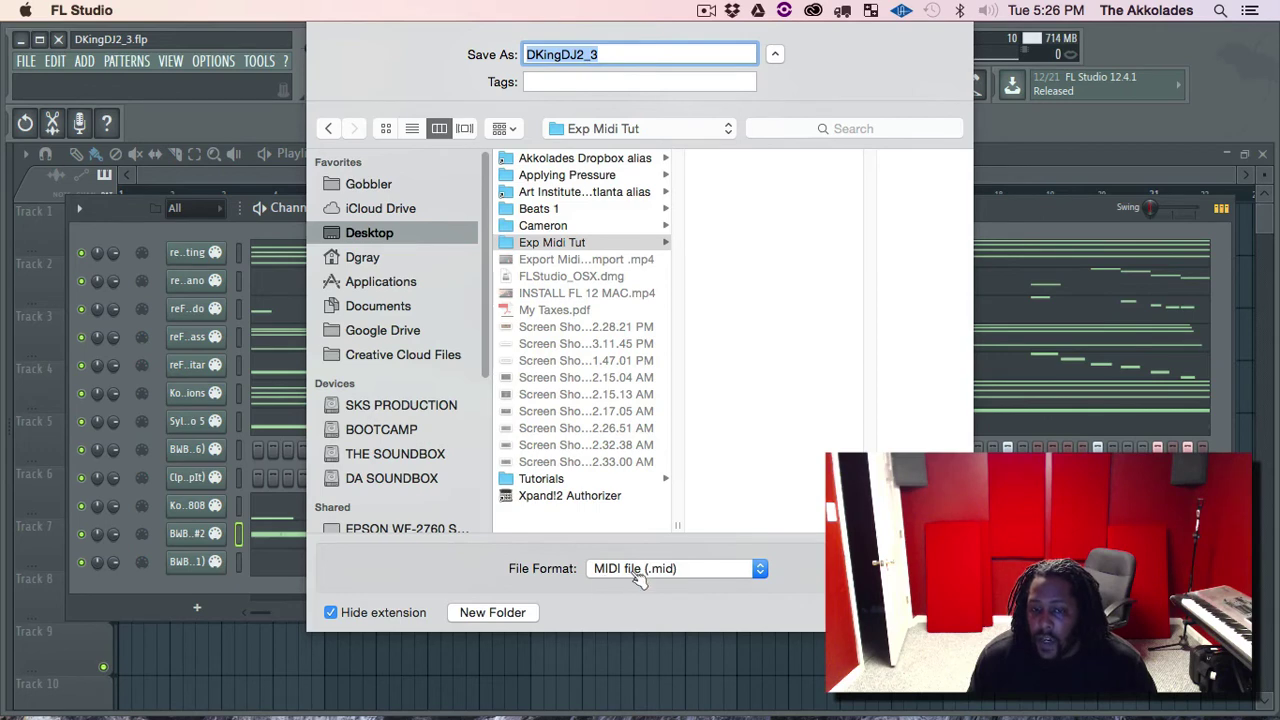
{"action": "key", "text": "Return"}
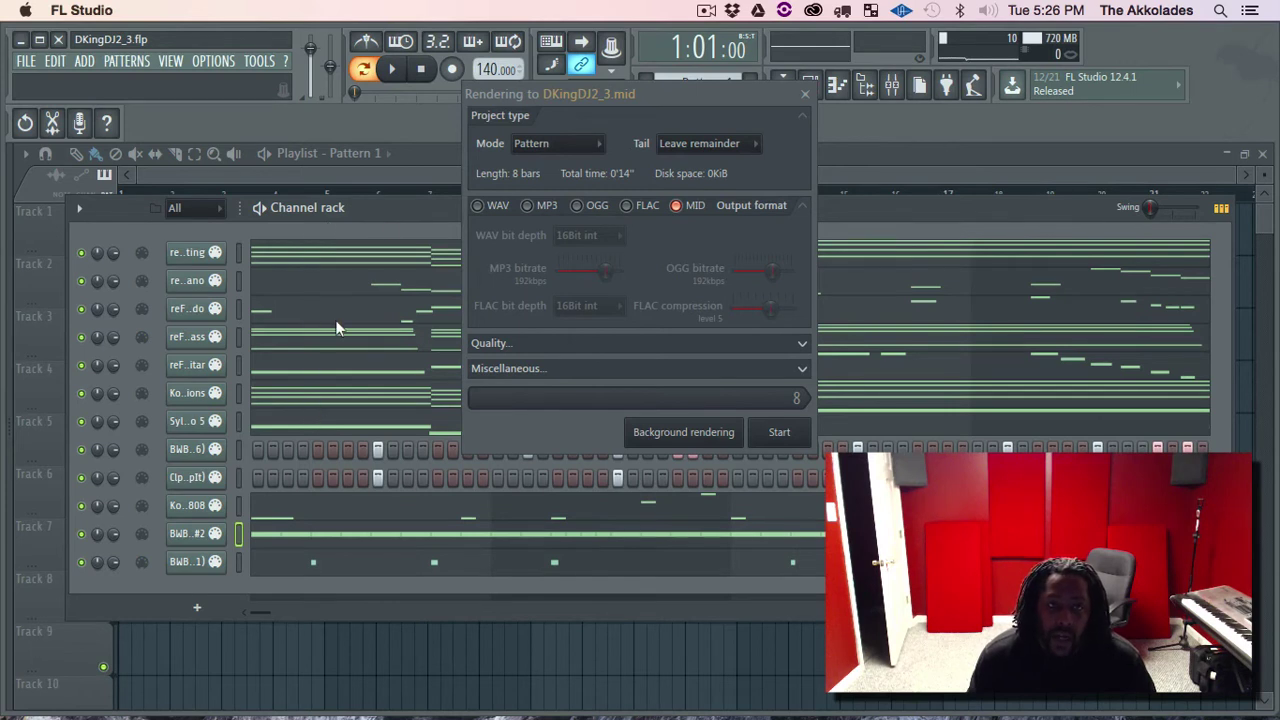
Step: Render the pattern to DKingDJ2_3.mid in Pattern mode, then quit FL Studio without saving
{"action": "left_click", "coordinate": [600, 147]}
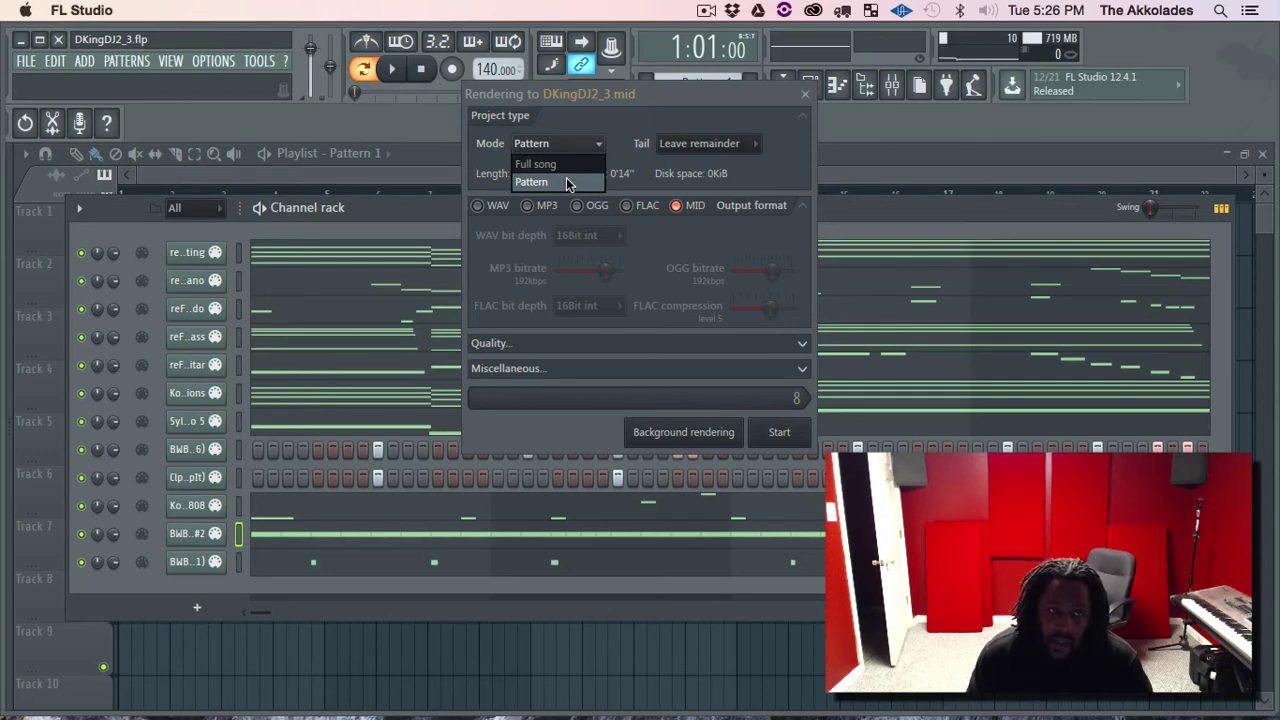
{"action": "left_click", "coordinate": [566, 180]}
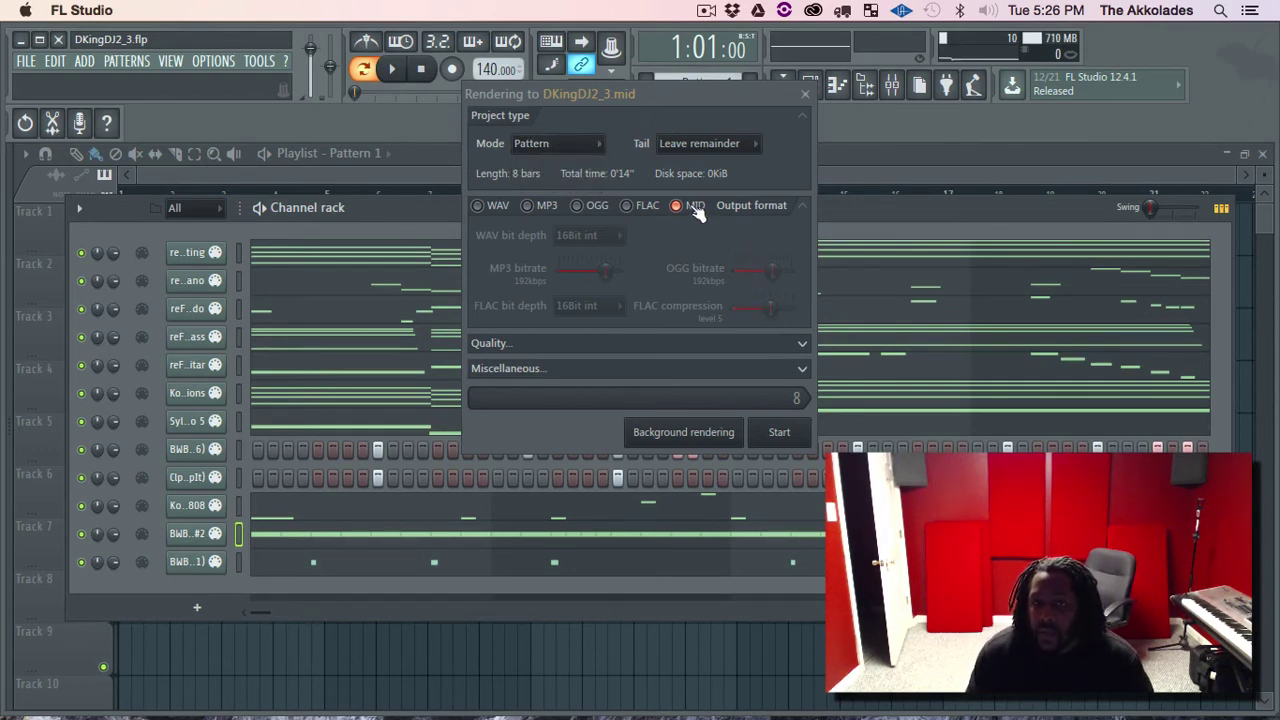
{"action": "left_click", "coordinate": [735, 346]}
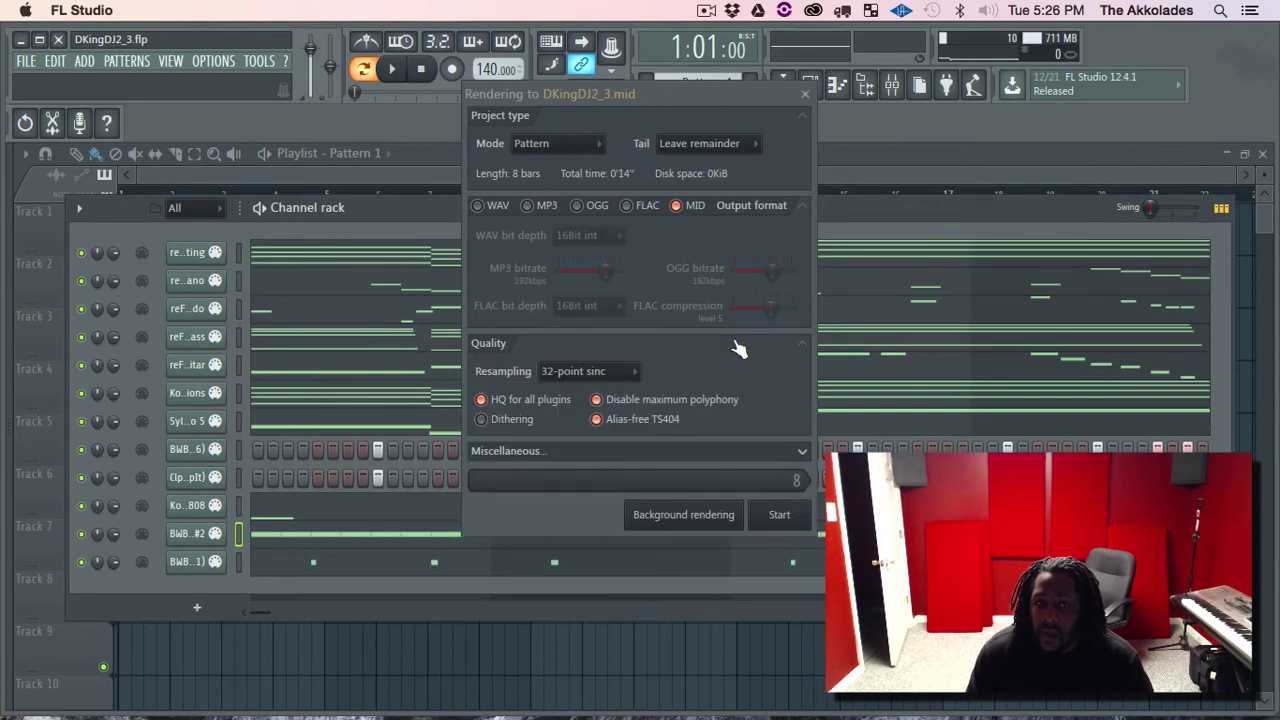
{"action": "left_click", "coordinate": [752, 457]}
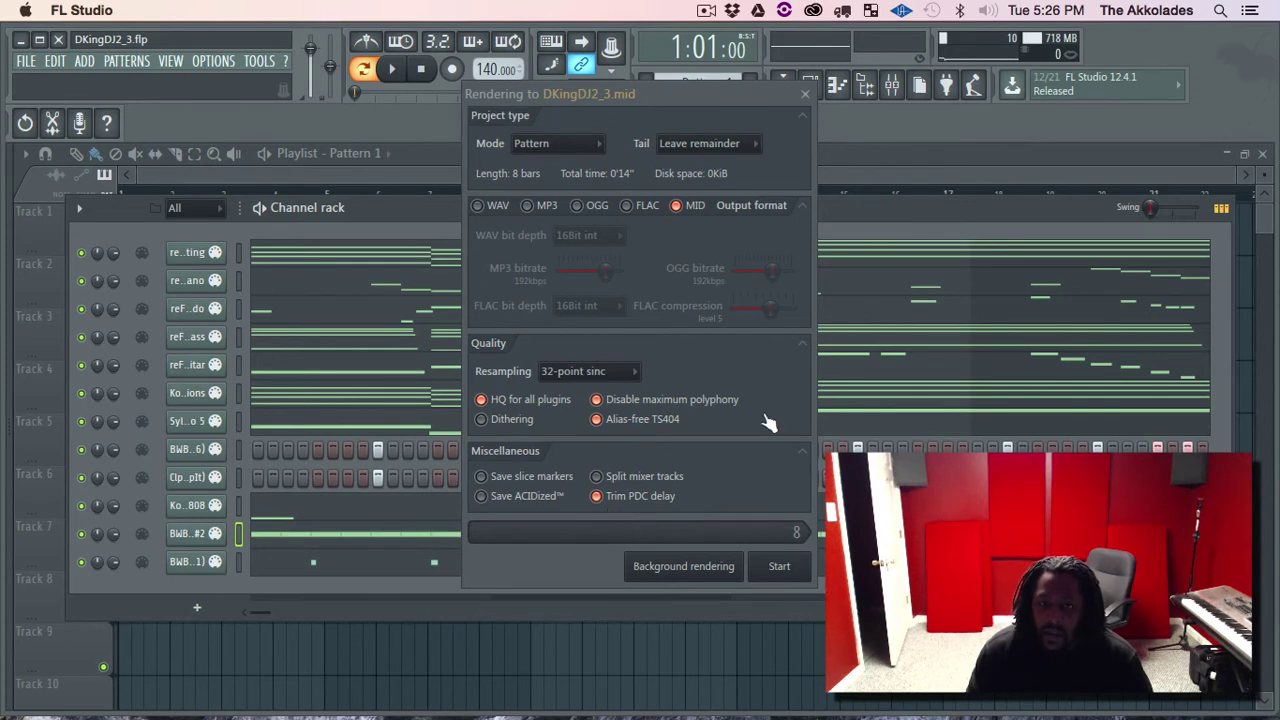
{"action": "left_click", "coordinate": [780, 567]}
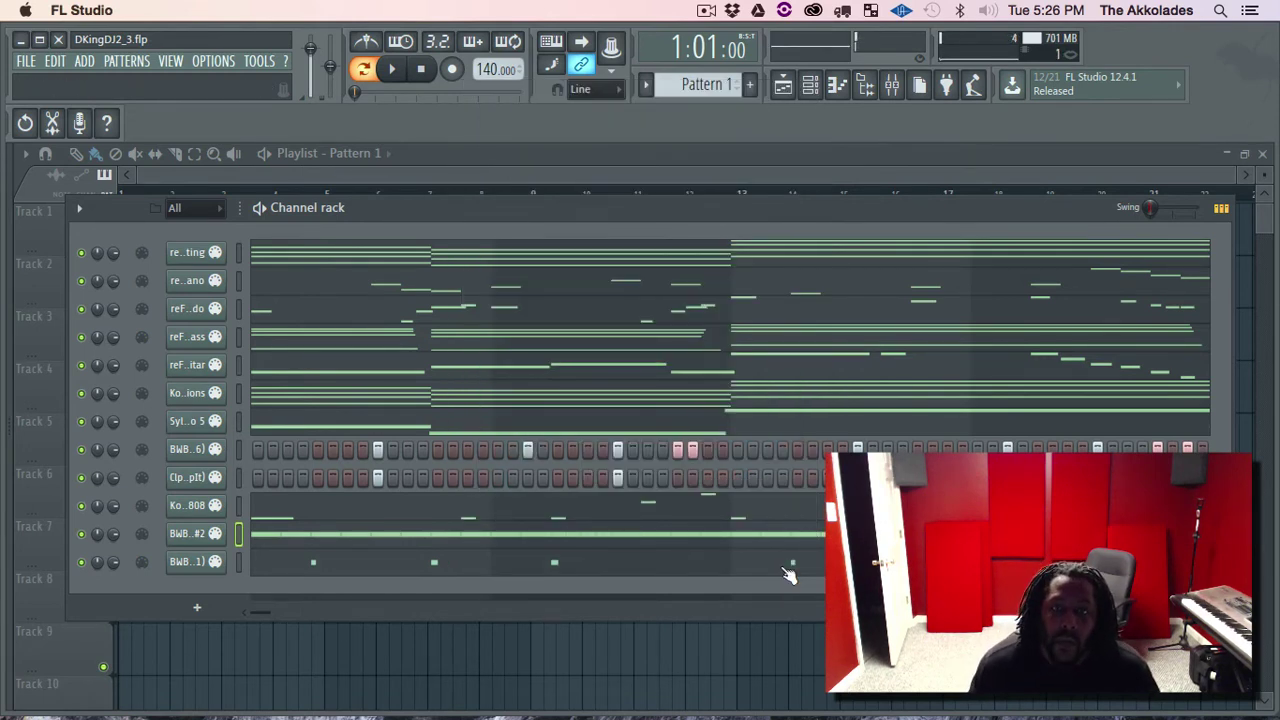
{"action": "left_click", "coordinate": [58, 40]}
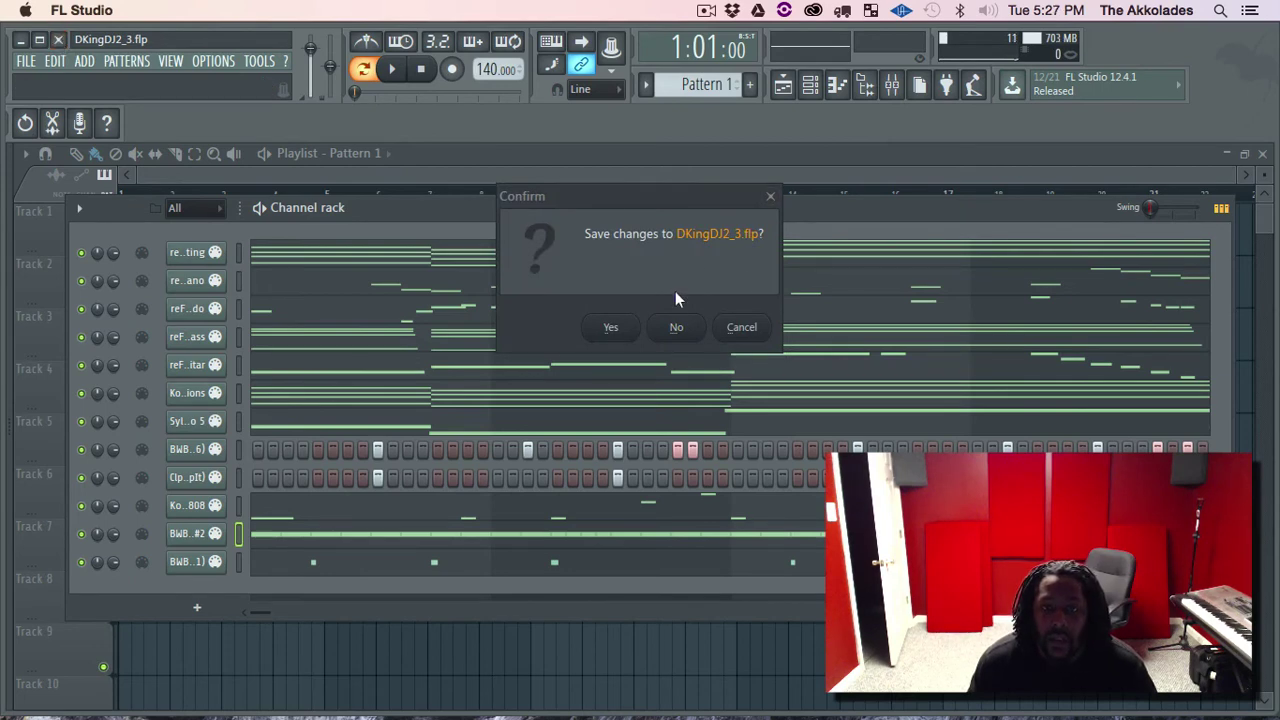
{"action": "left_click", "coordinate": [680, 328]}
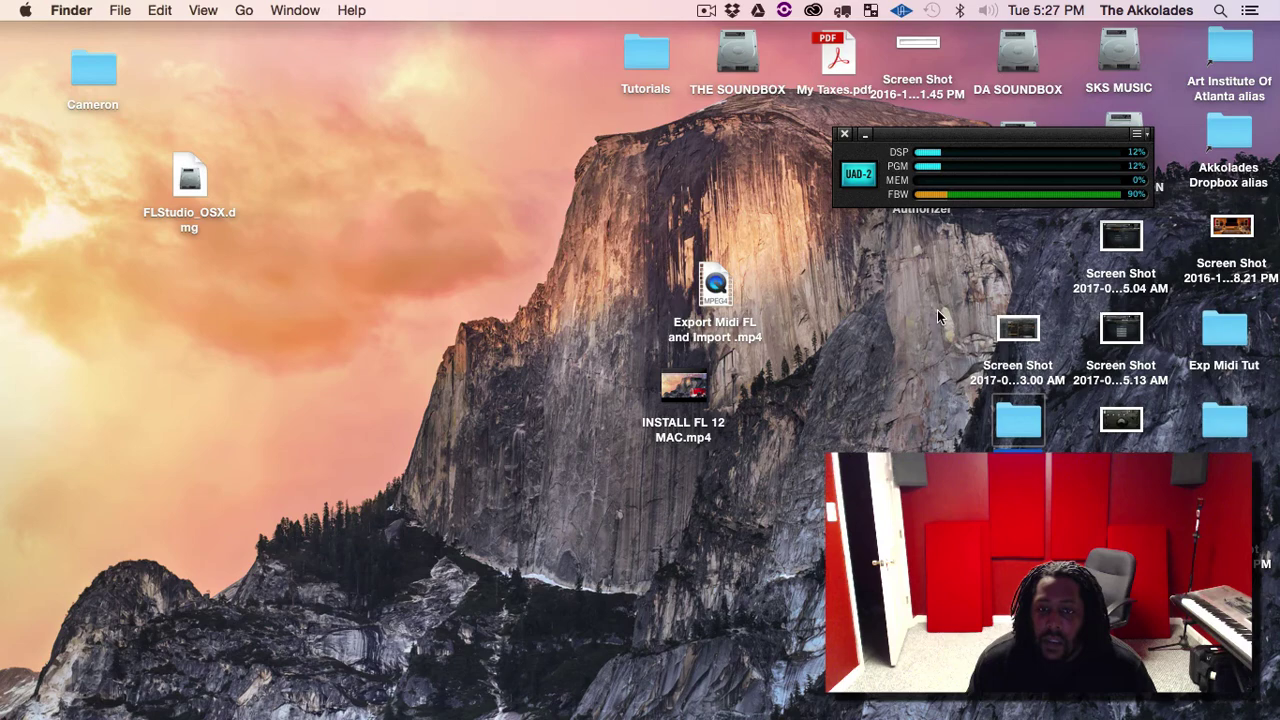
Step: Open the Exp Midi Tut folder on the Desktop and select DKingDJ2_3.mid to preview it
{"action": "left_click_drag", "start_coordinate": [1208, 316], "coordinate": [451, 287]}
{"action": "double_click", "coordinate": [458, 289]}
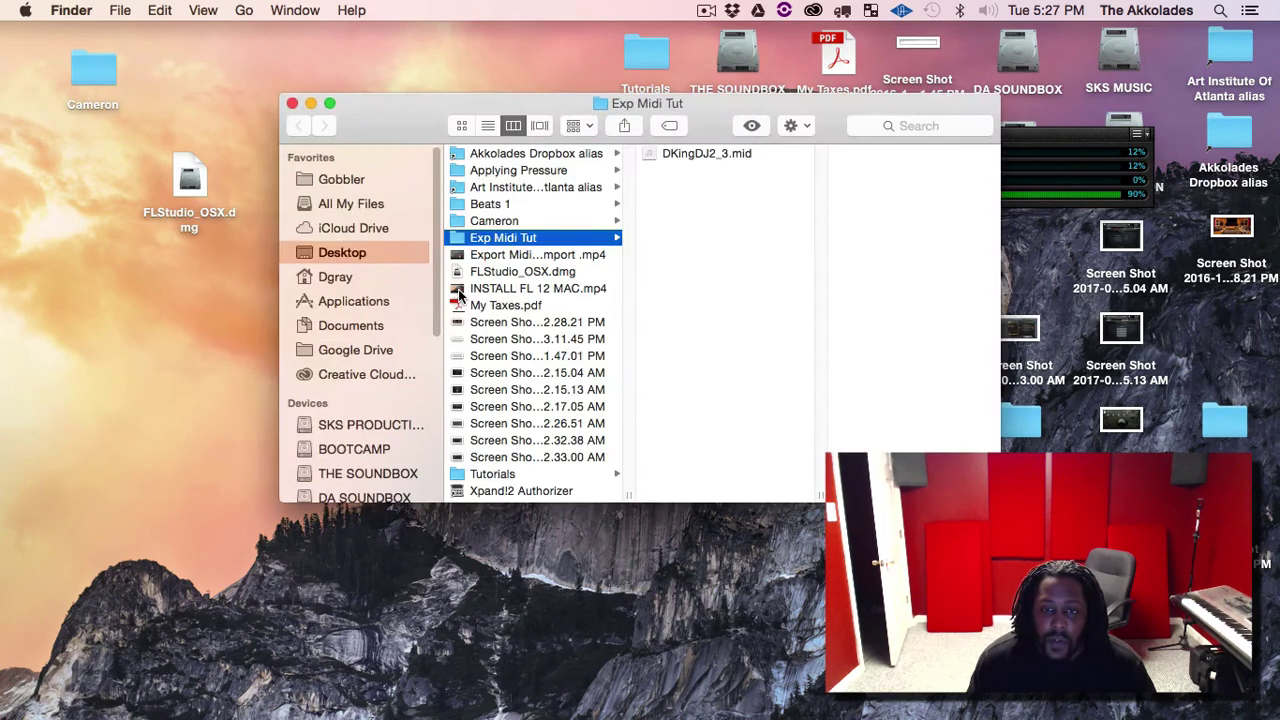
{"action": "left_click", "coordinate": [705, 153]}
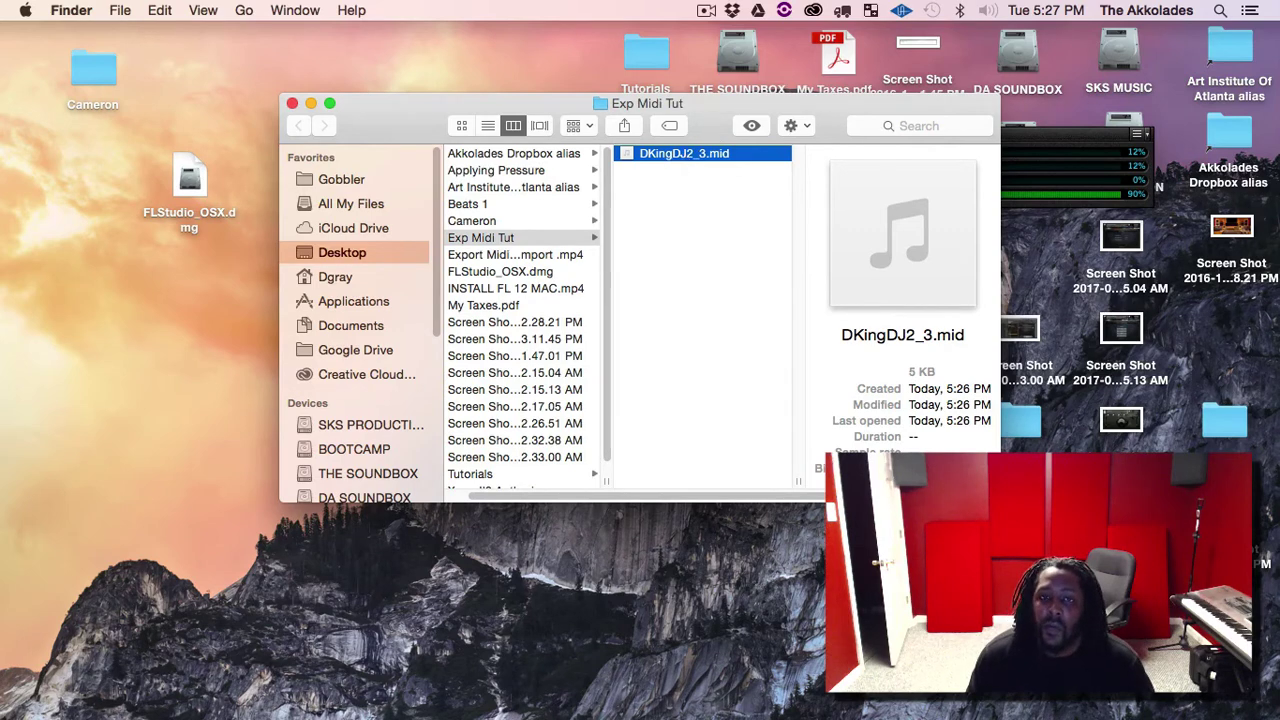
{"action": "mouse_move", "coordinate": [772, 705]}
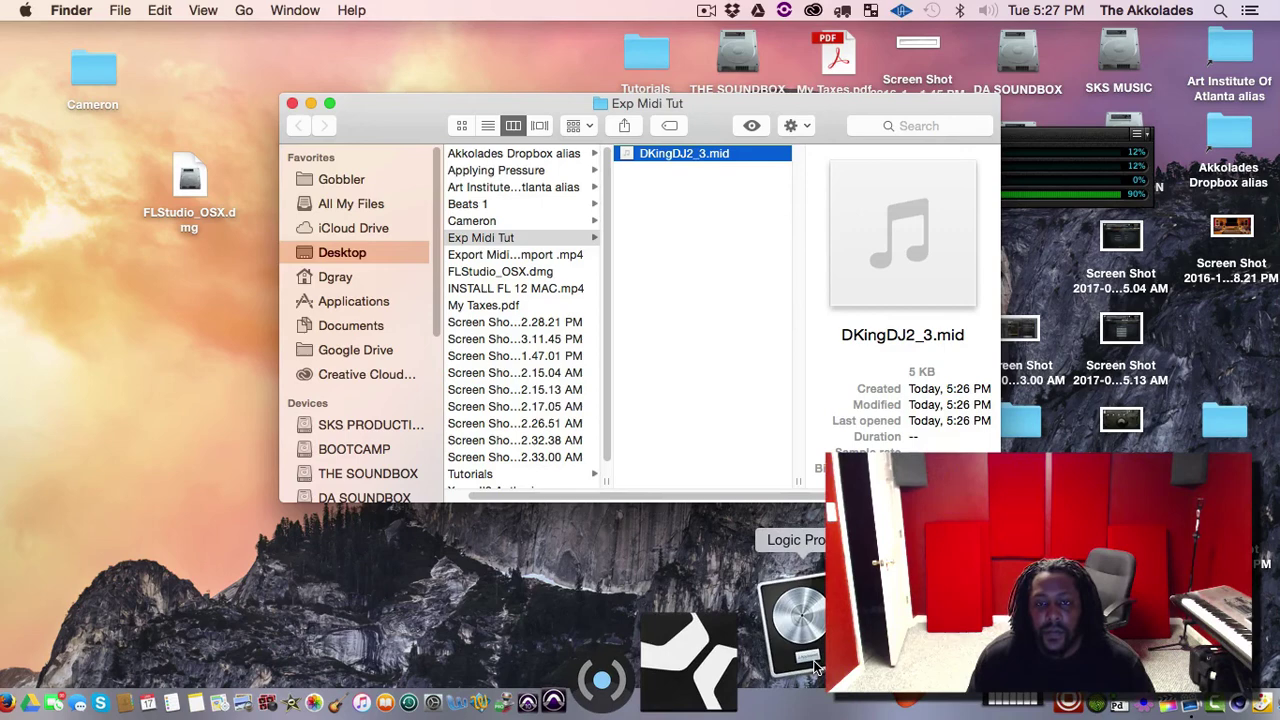
Step: Launch Logic Pro X from the Dock and wait for its Startup dialog
{"action": "left_click", "coordinate": [815, 668]}
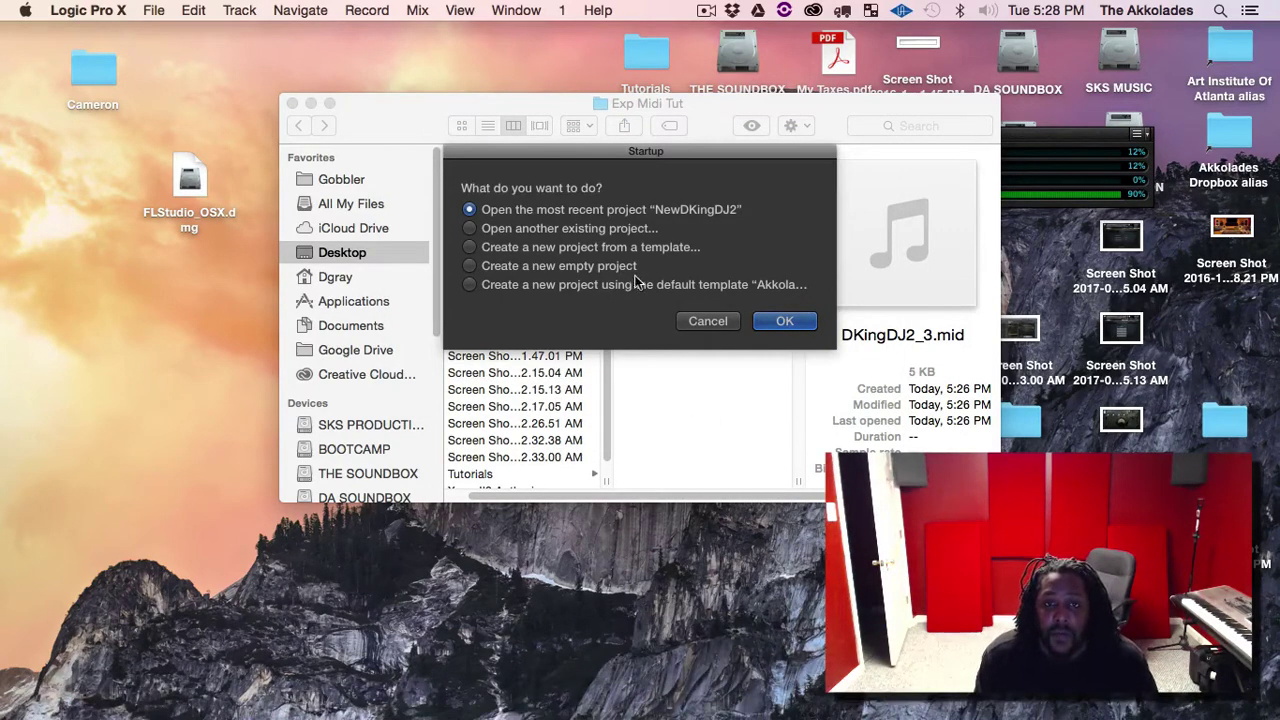
Step: Create Untitled 9 from the External Fantom template, with one Contrabass FG MIDI track
{"action": "left_click", "coordinate": [590, 252]}
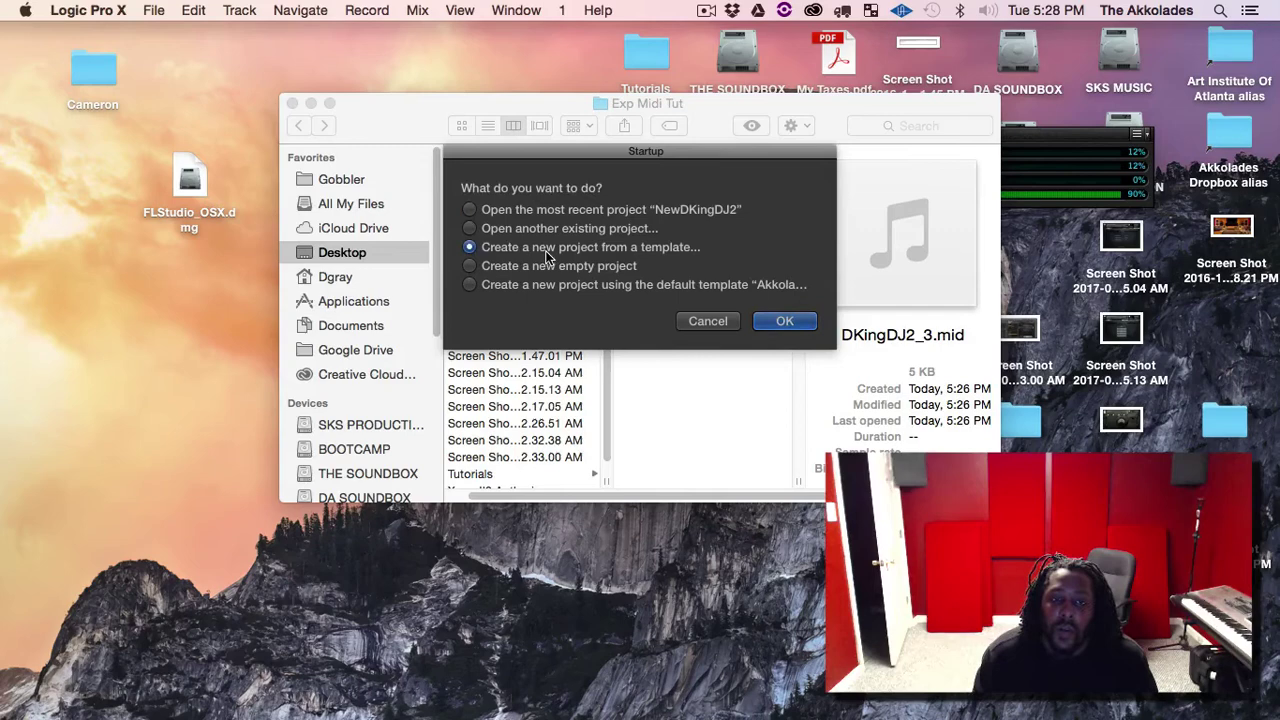
{"action": "left_click", "coordinate": [782, 322]}
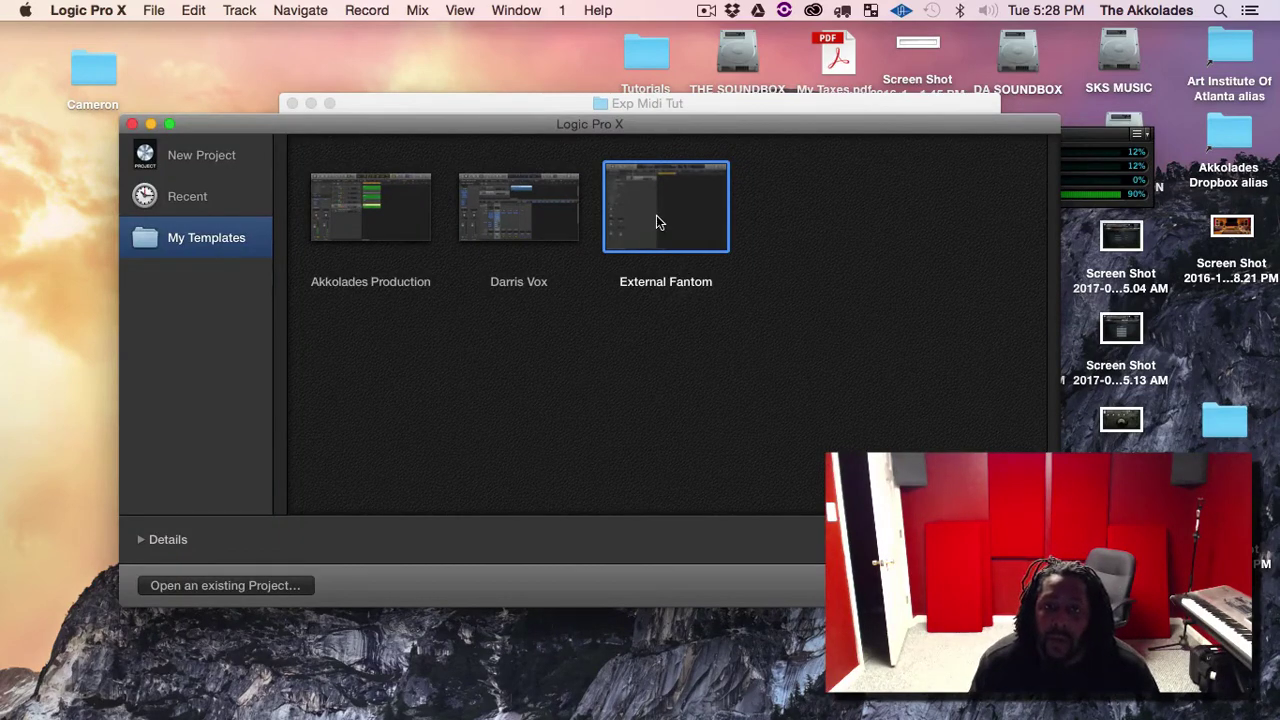
{"action": "key", "text": "Escape"}
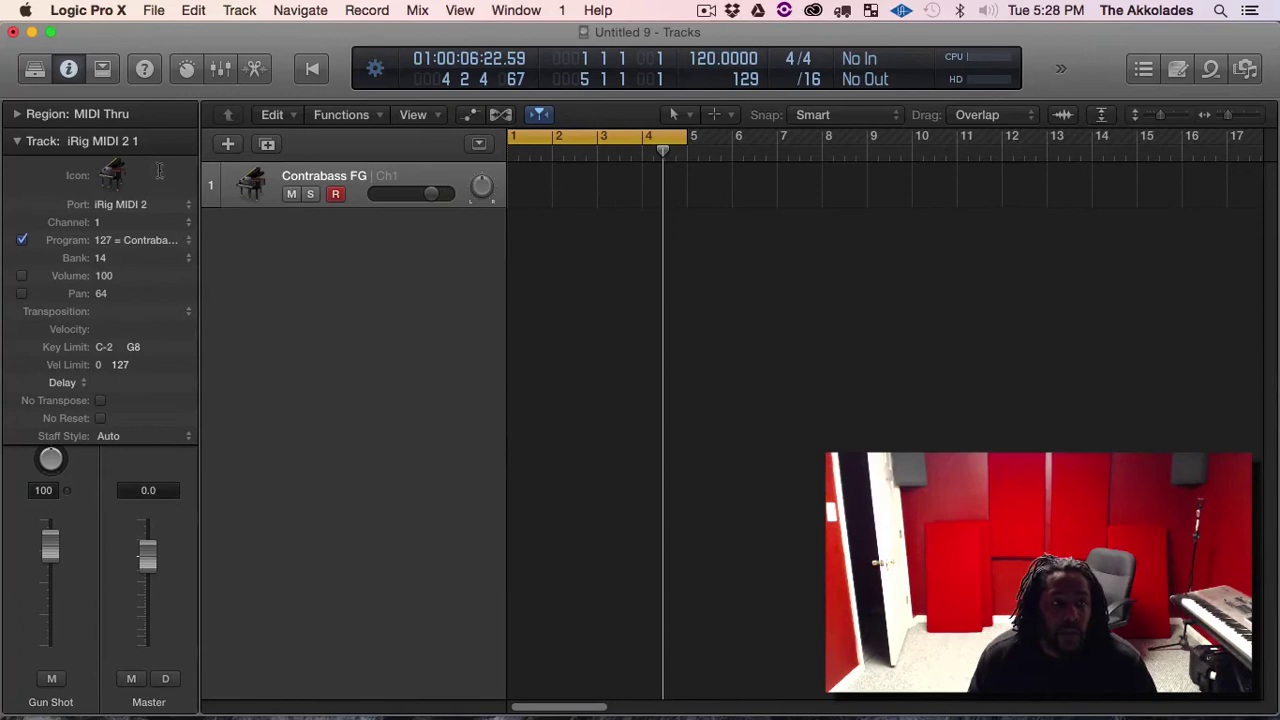
Step: Glance at the Contrabass instrument's program names, then disable the cycle range
{"action": "double_click", "coordinate": [253, 185]}
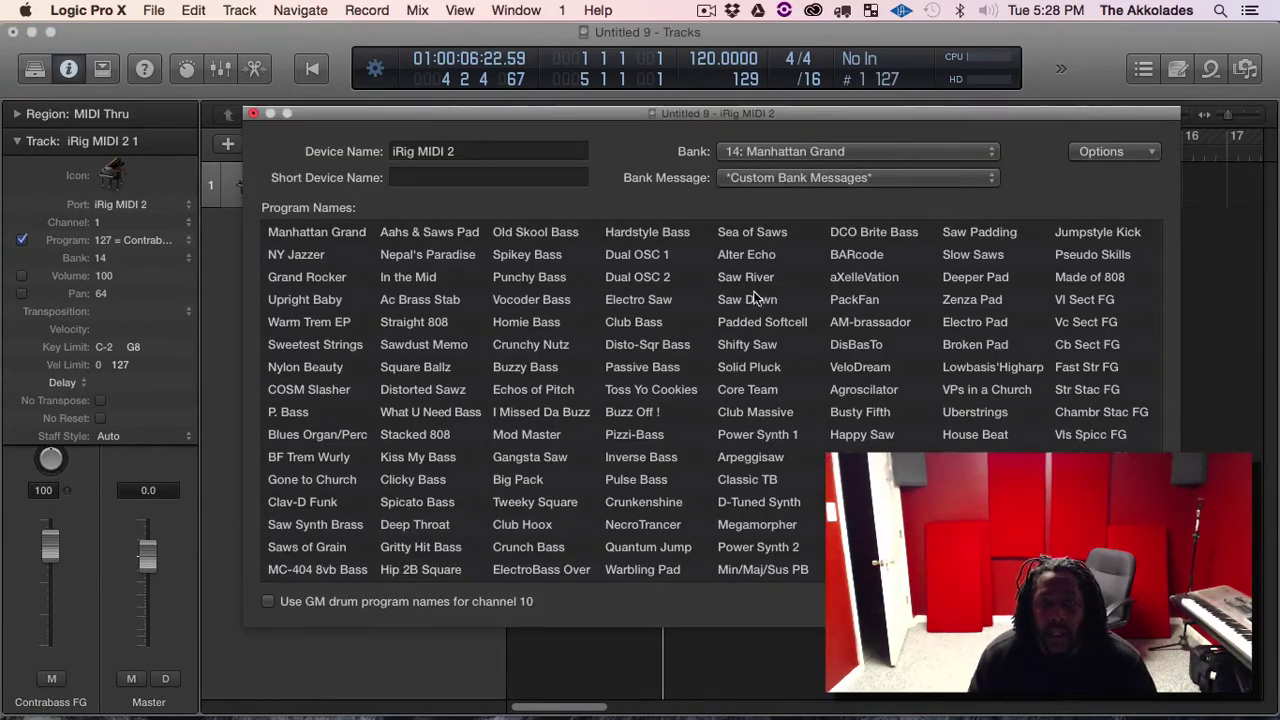
{"action": "left_click", "coordinate": [253, 114]}
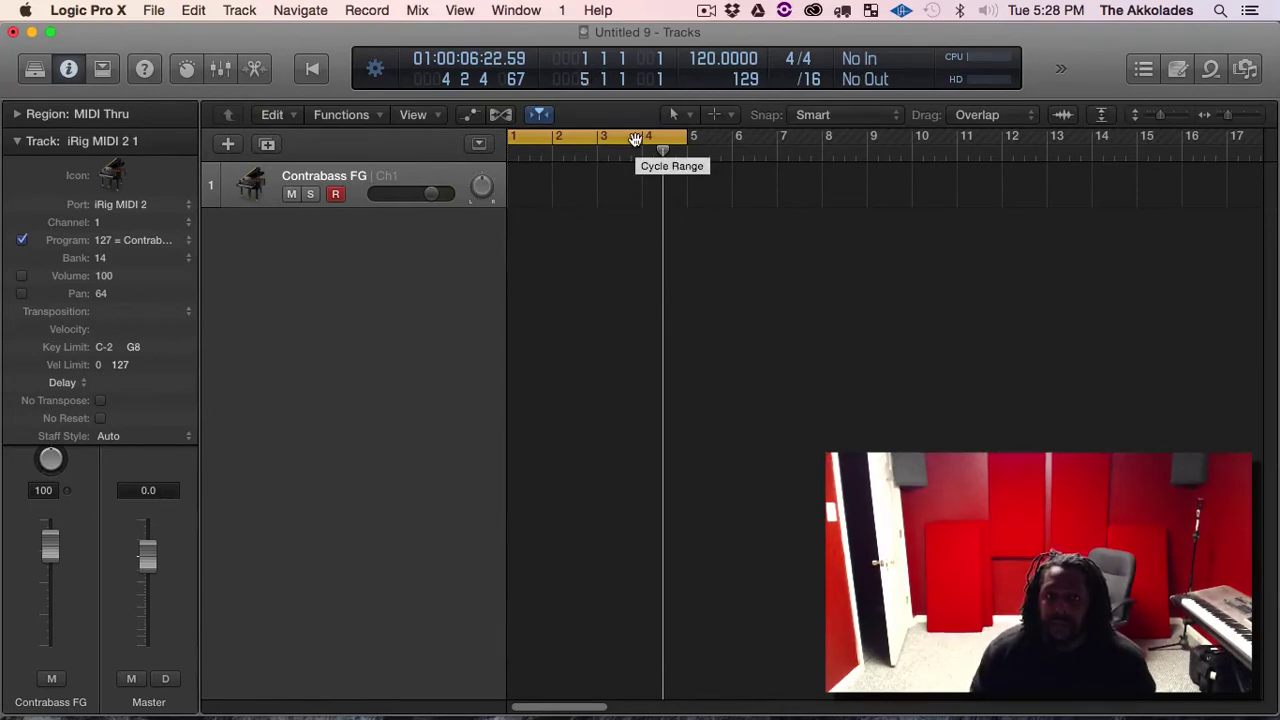
{"action": "left_click", "coordinate": [635, 138]}
Step: Return the playhead to the project start and keep the tempo at 120 BPM
{"action": "key", "text": "Return"}
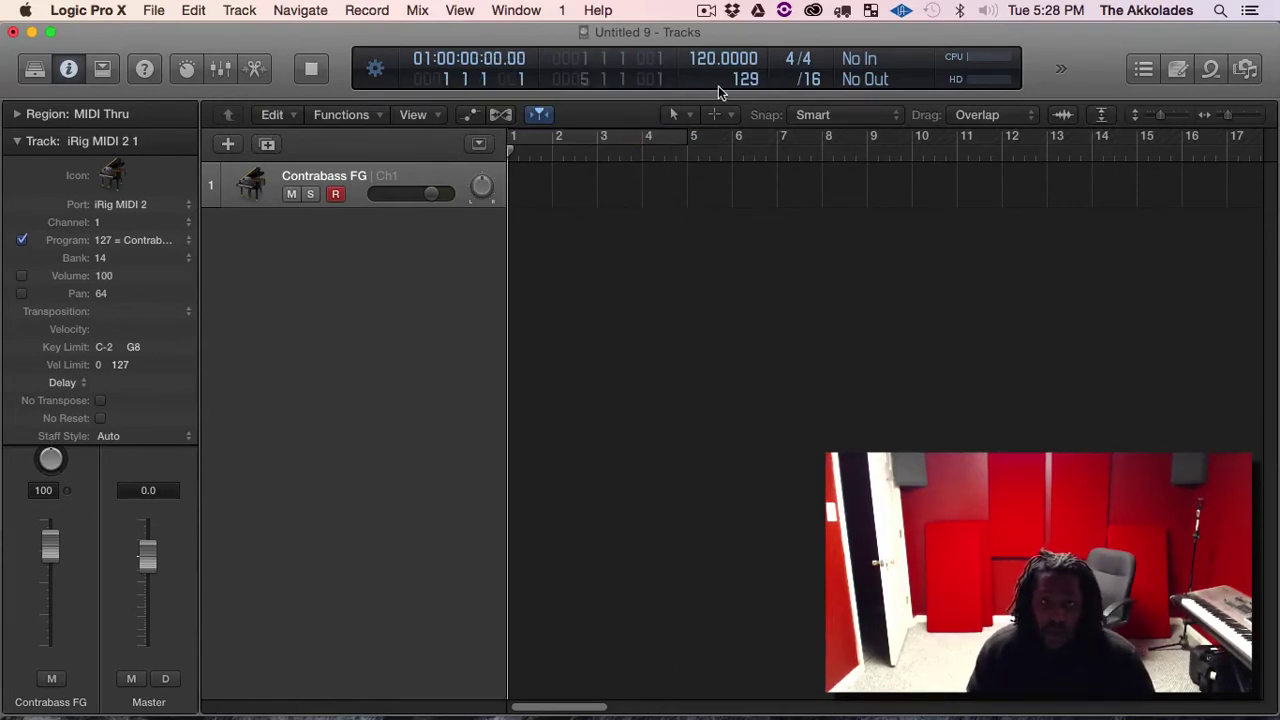
{"action": "left_click_drag", "start_coordinate": [700, 62], "coordinate": [700, 32]}
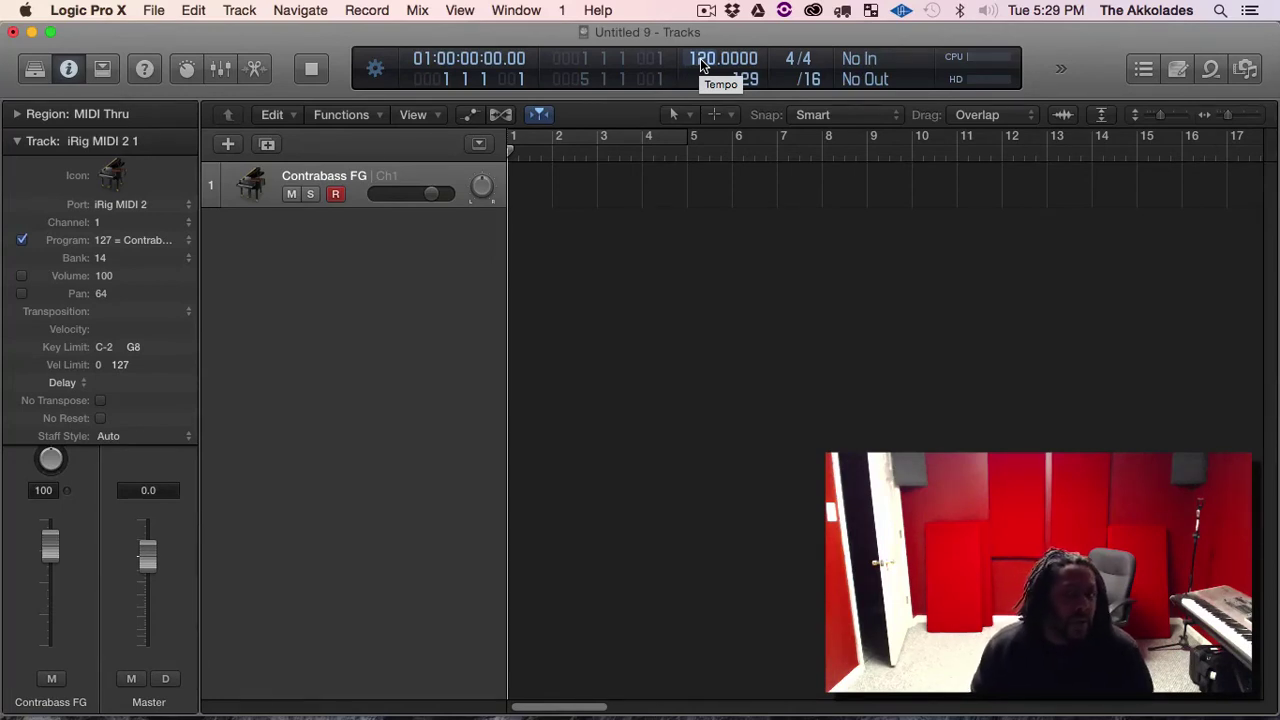
{"action": "left_click_drag", "start_coordinate": [703, 64], "coordinate": [703, 94]}
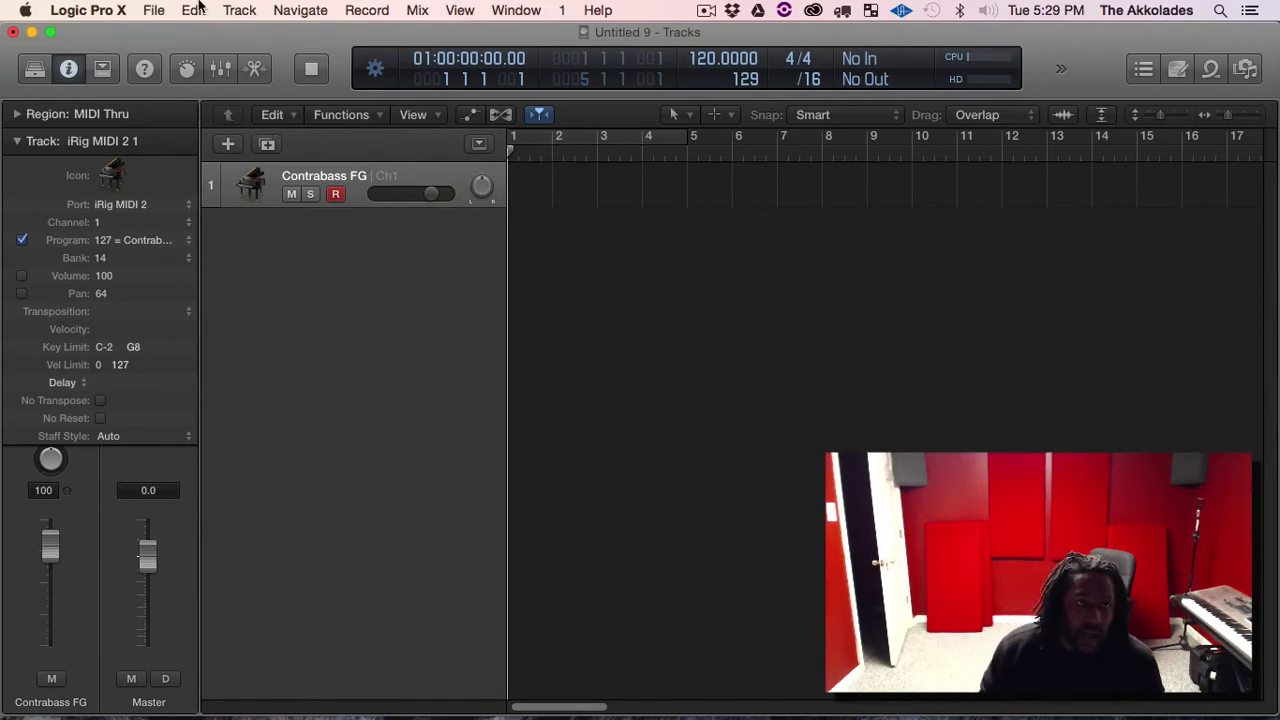
Step: Import DKingDJ2_3.mid from the Exp Midi Tut folder, including its 140 BPM tempo
{"action": "left_click", "coordinate": [154, 10]}
{"action": "mouse_move", "coordinate": [276, 409]}
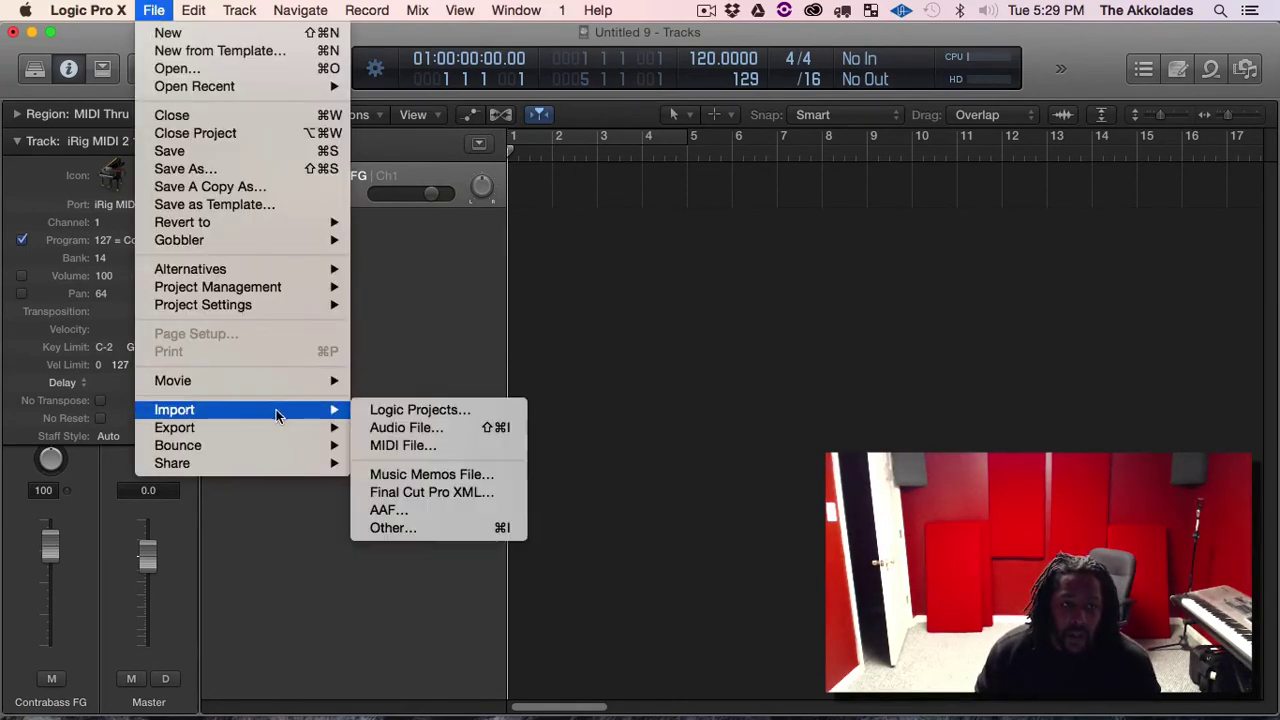
{"action": "left_click", "coordinate": [443, 445]}
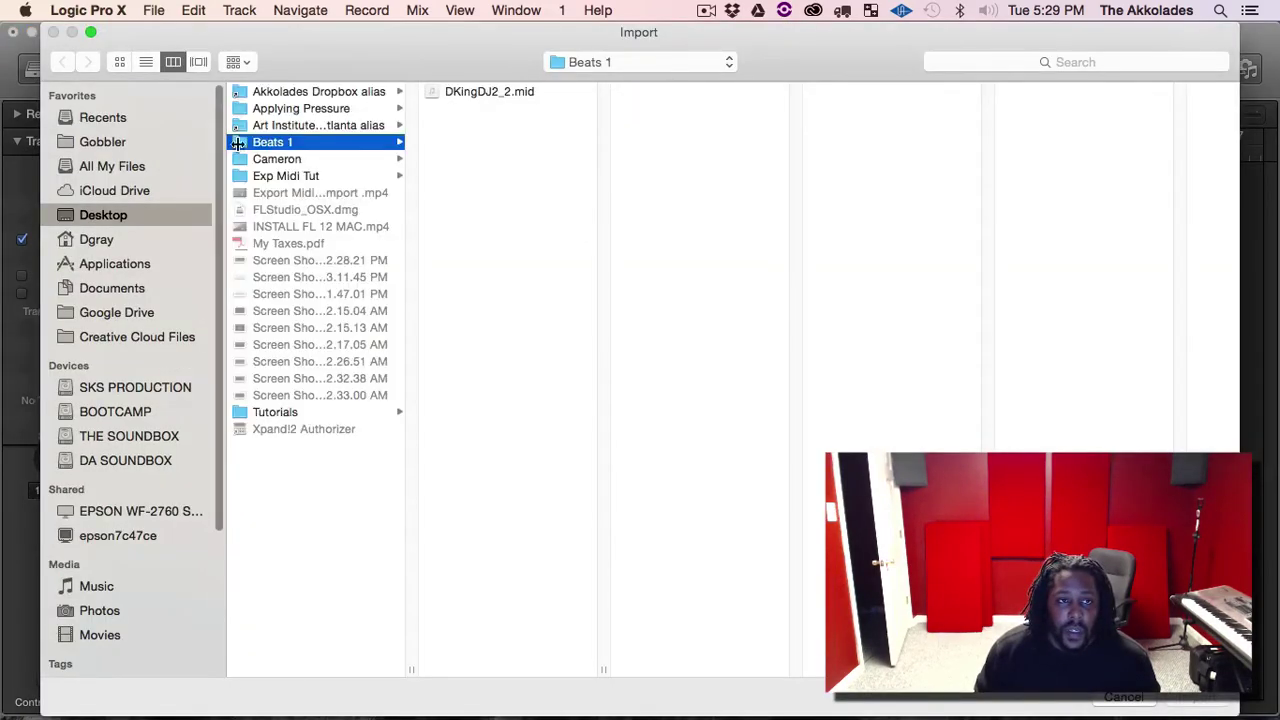
{"action": "left_click", "coordinate": [308, 191]}
{"action": "left_click", "coordinate": [300, 175]}
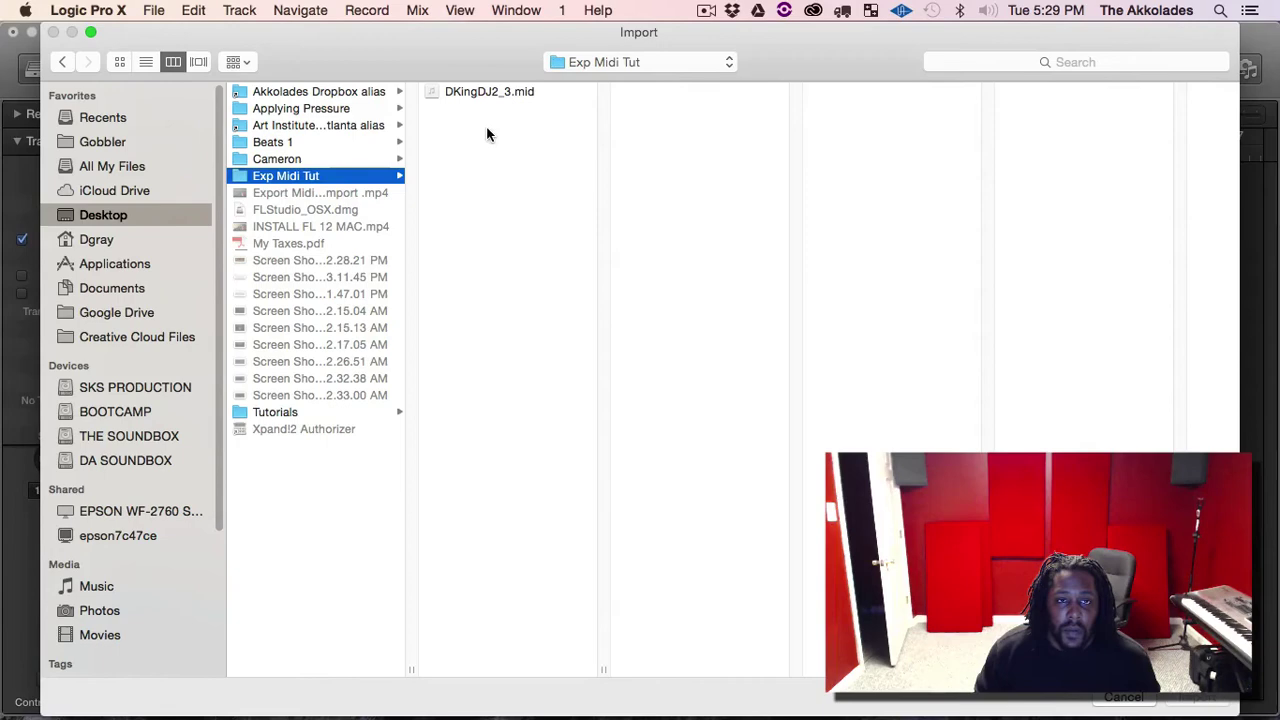
{"action": "double_click", "coordinate": [497, 91]}
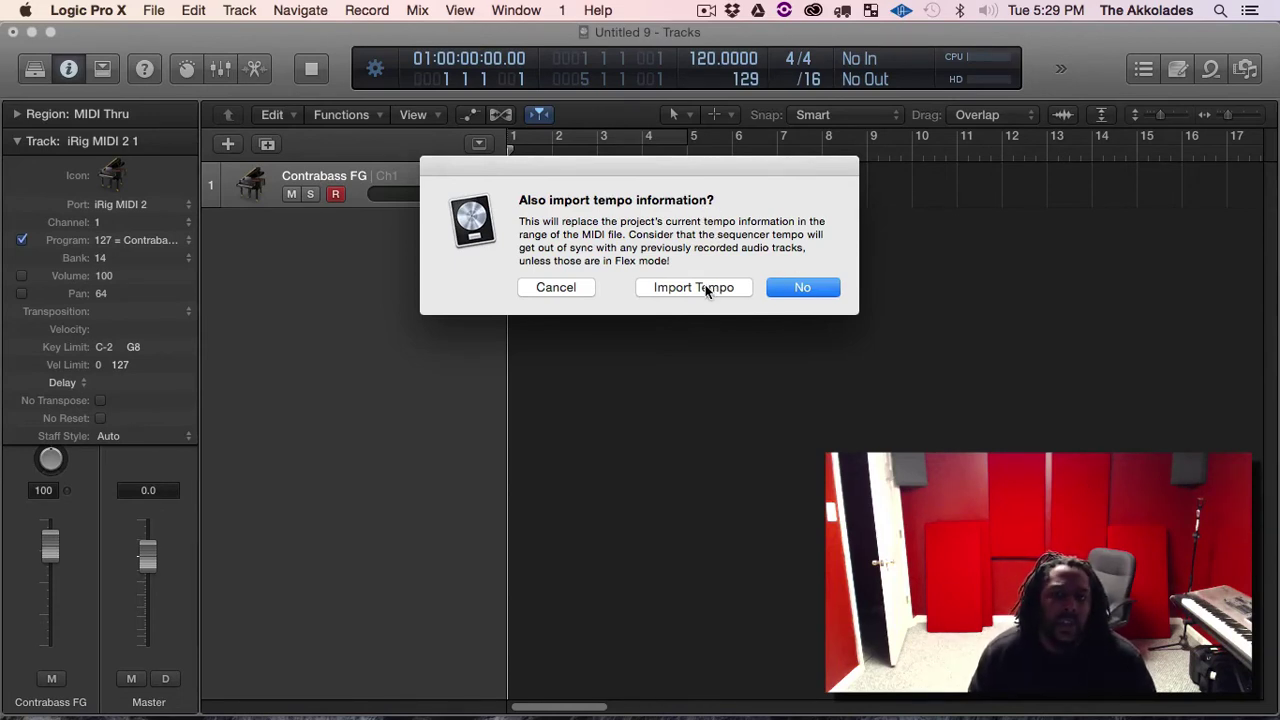
{"action": "left_click", "coordinate": [705, 287]}
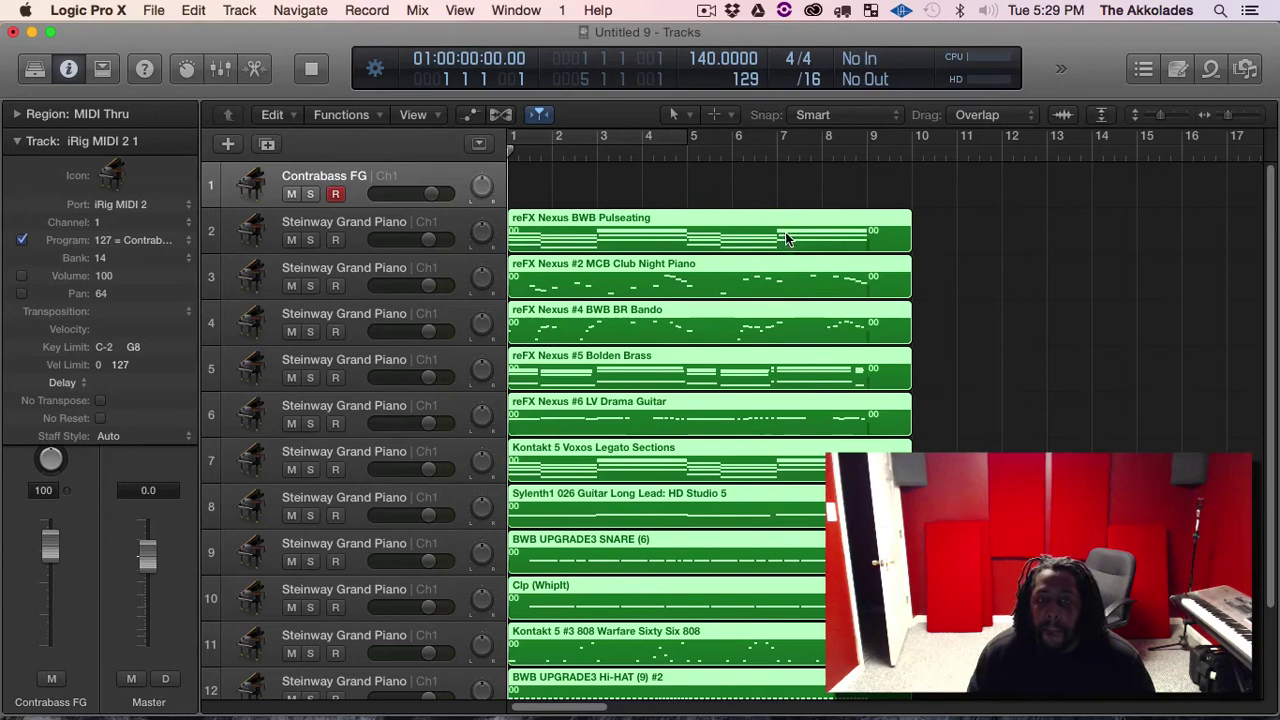
Step: Shrink track rows to fit all 13 tracks, then play and stop the imported pattern
{"action": "scroll", "coordinate": [784, 310], "scroll_direction": "down", "scroll_amount": 3}
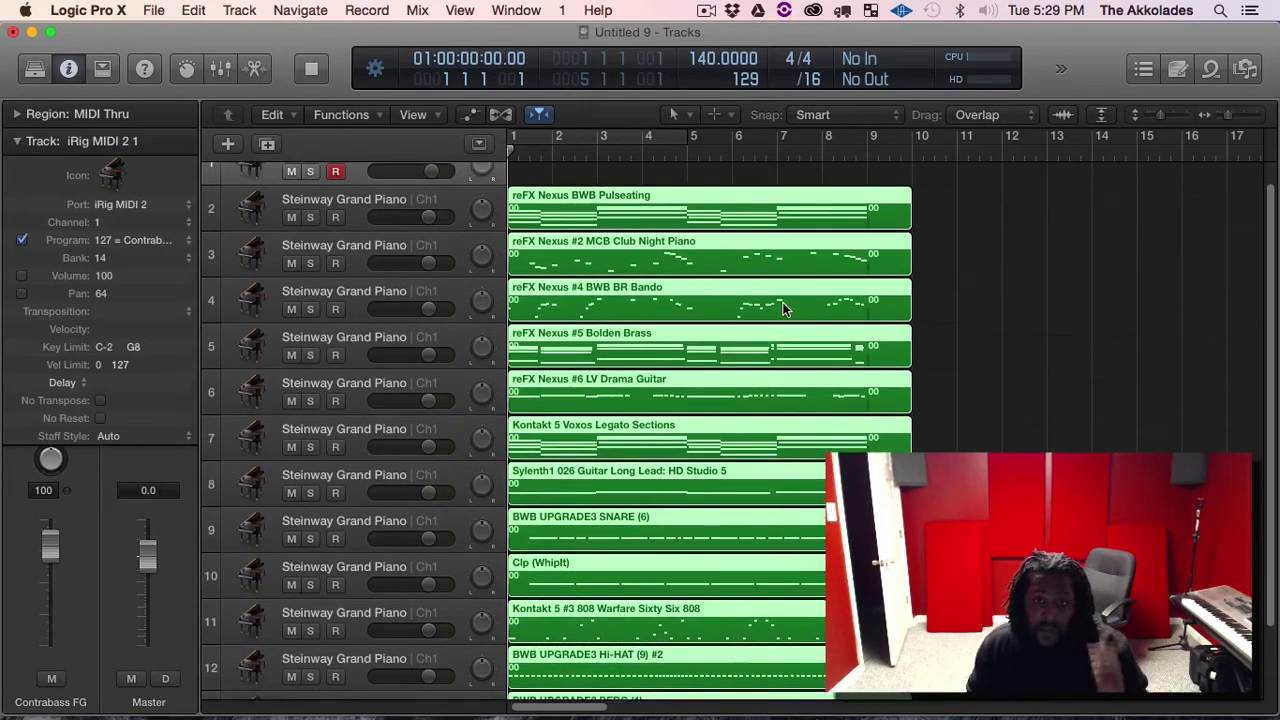
{"action": "key", "text": "super+Up"}
{"action": "key", "text": "super+Up"}
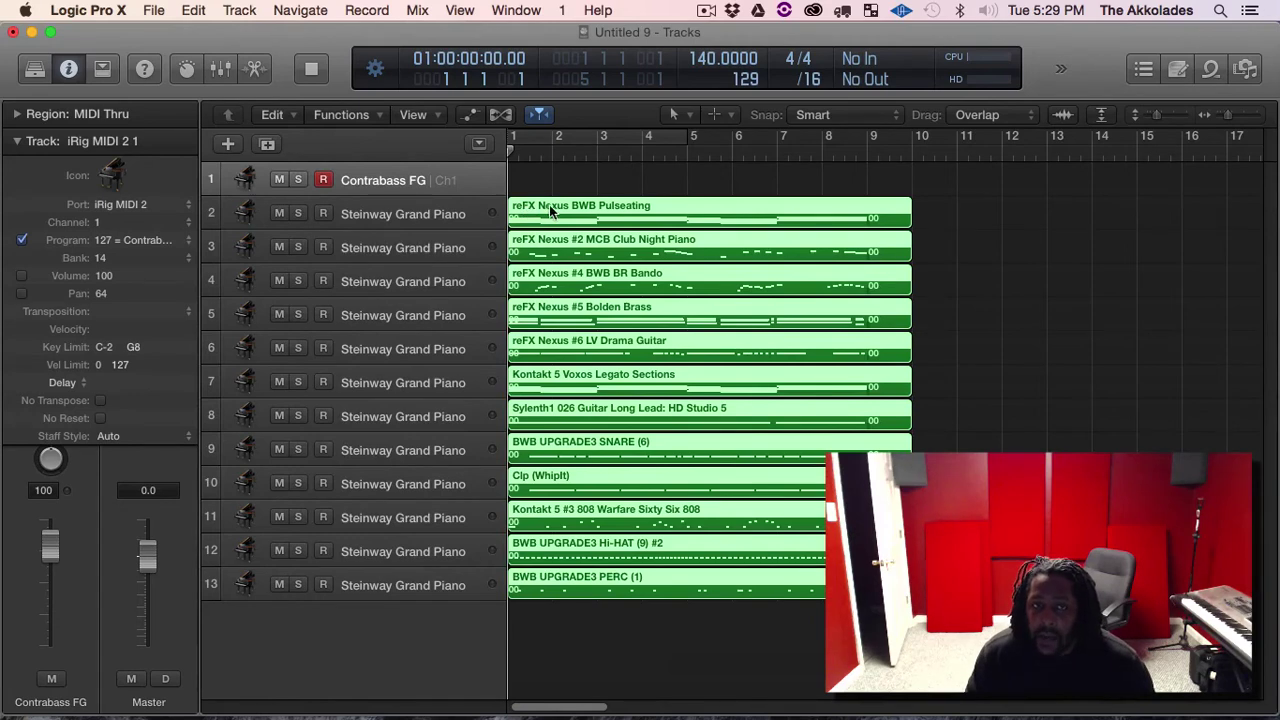
{"action": "left_click", "coordinate": [410, 214]}
{"action": "left_click", "coordinate": [385, 247]}
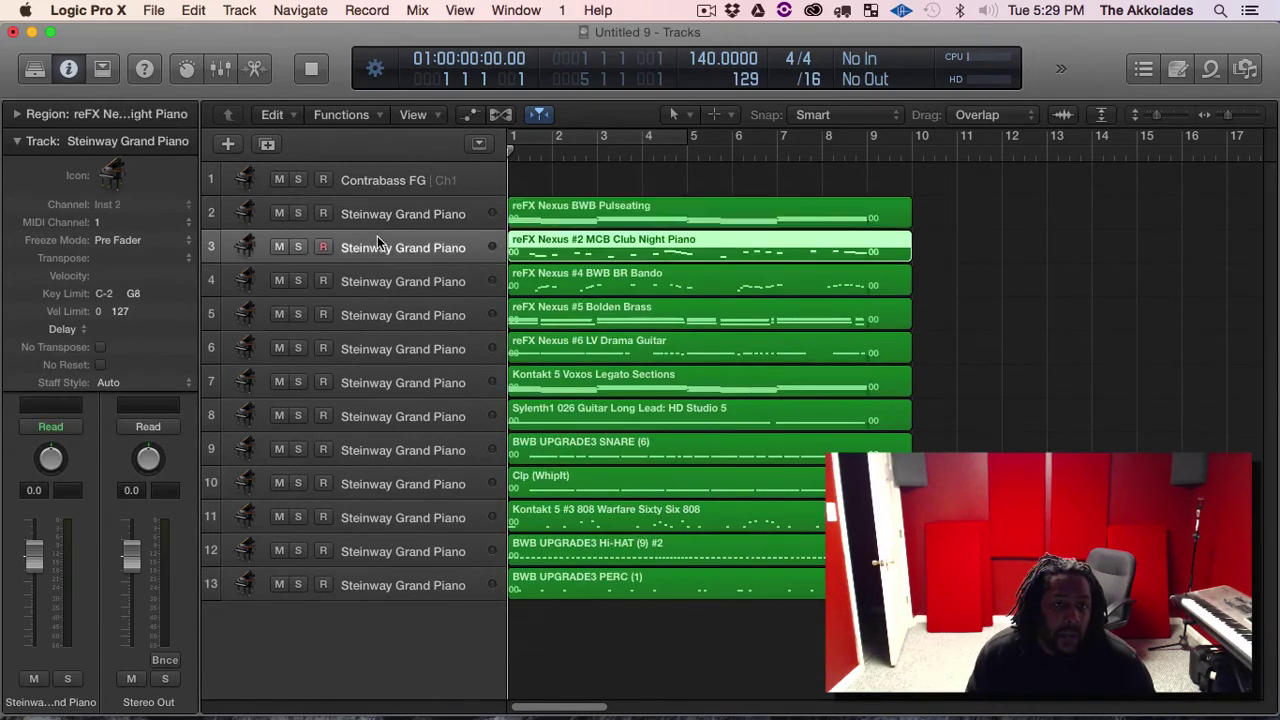
{"action": "left_click", "coordinate": [389, 306]}
{"action": "left_click", "coordinate": [398, 360]}
{"action": "left_click", "coordinate": [376, 322]}
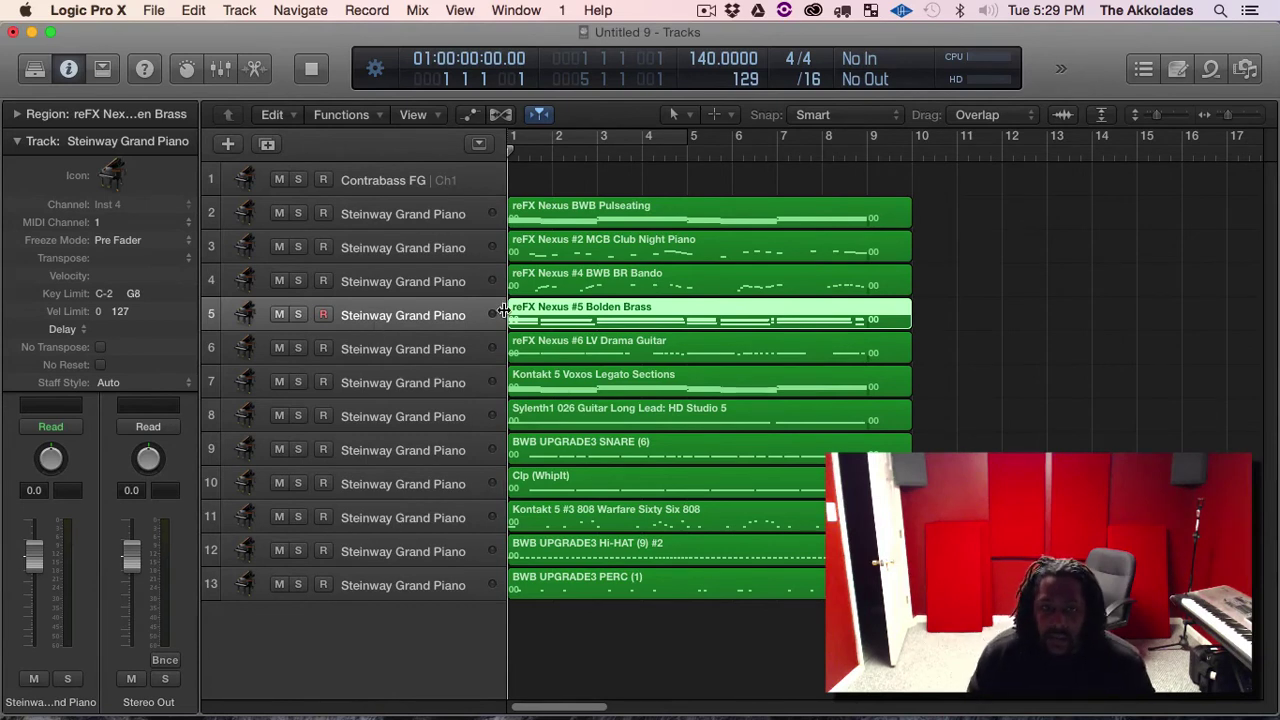
{"action": "key", "text": "space"}
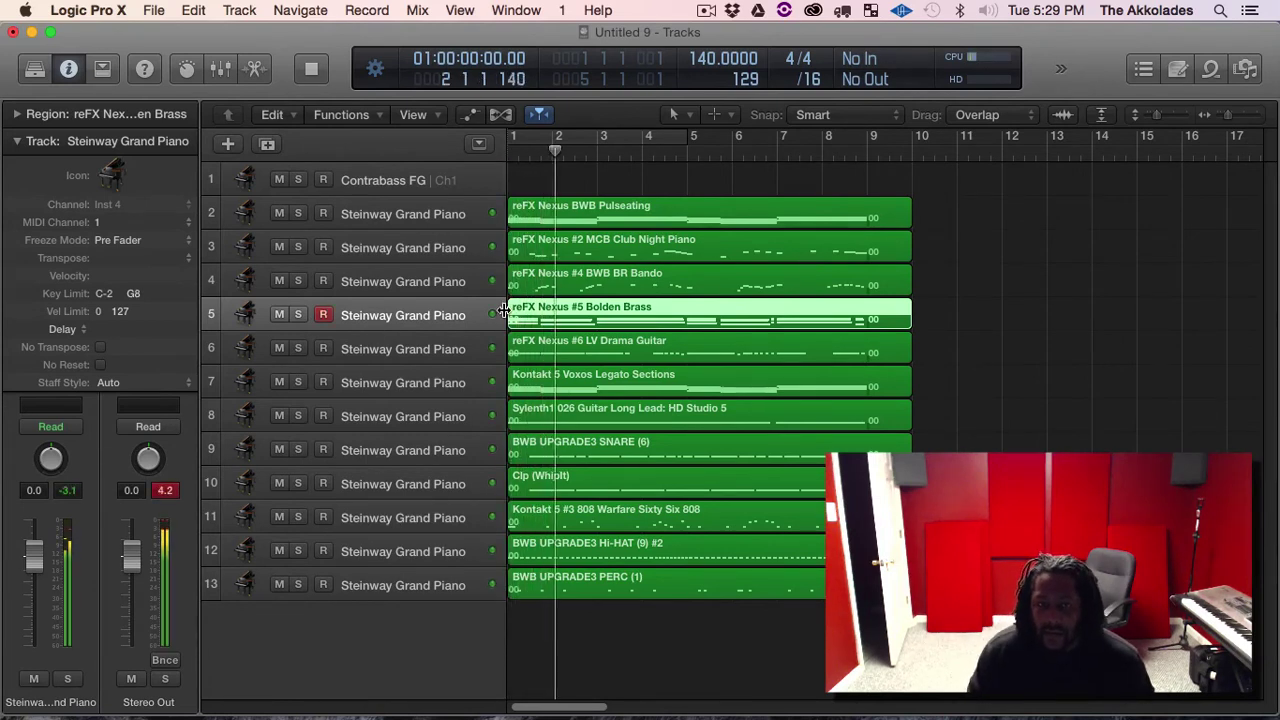
{"action": "key", "text": "space"}
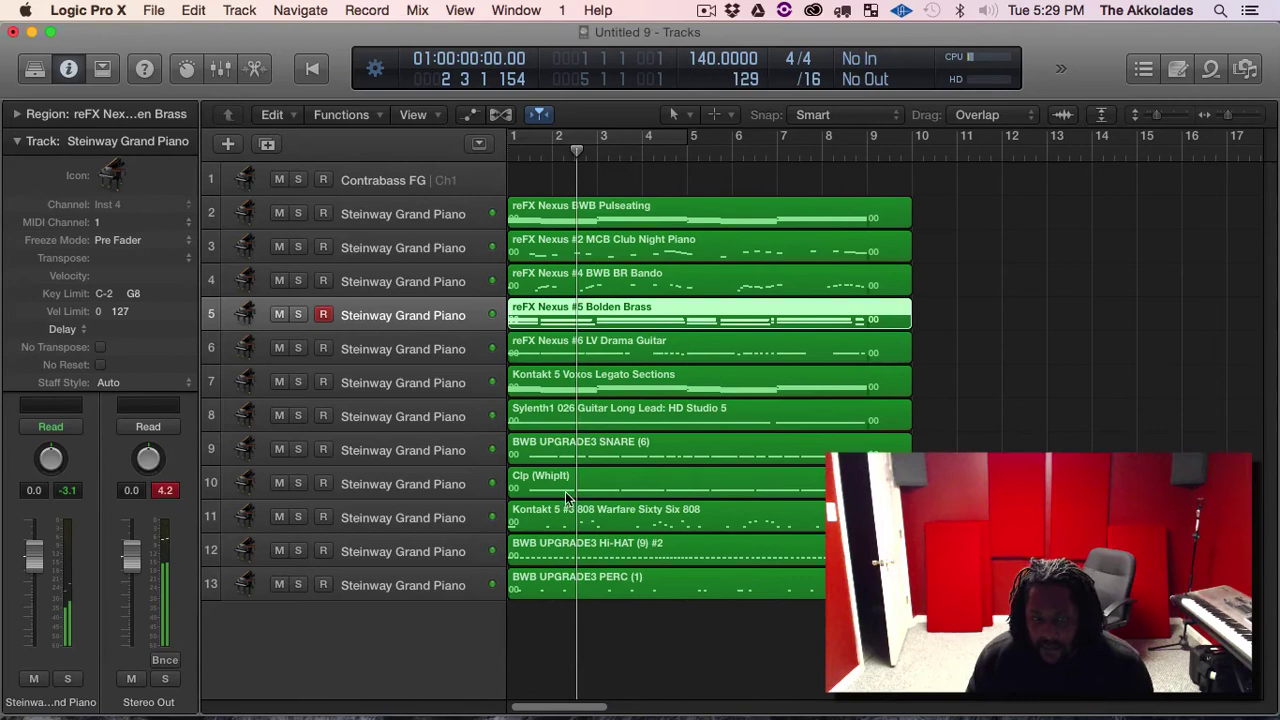
Step: Show the reFX Nexus BWB Pulseating track's instrument and effects chain
{"action": "left_click", "coordinate": [396, 347]}
{"action": "left_click", "coordinate": [393, 288]}
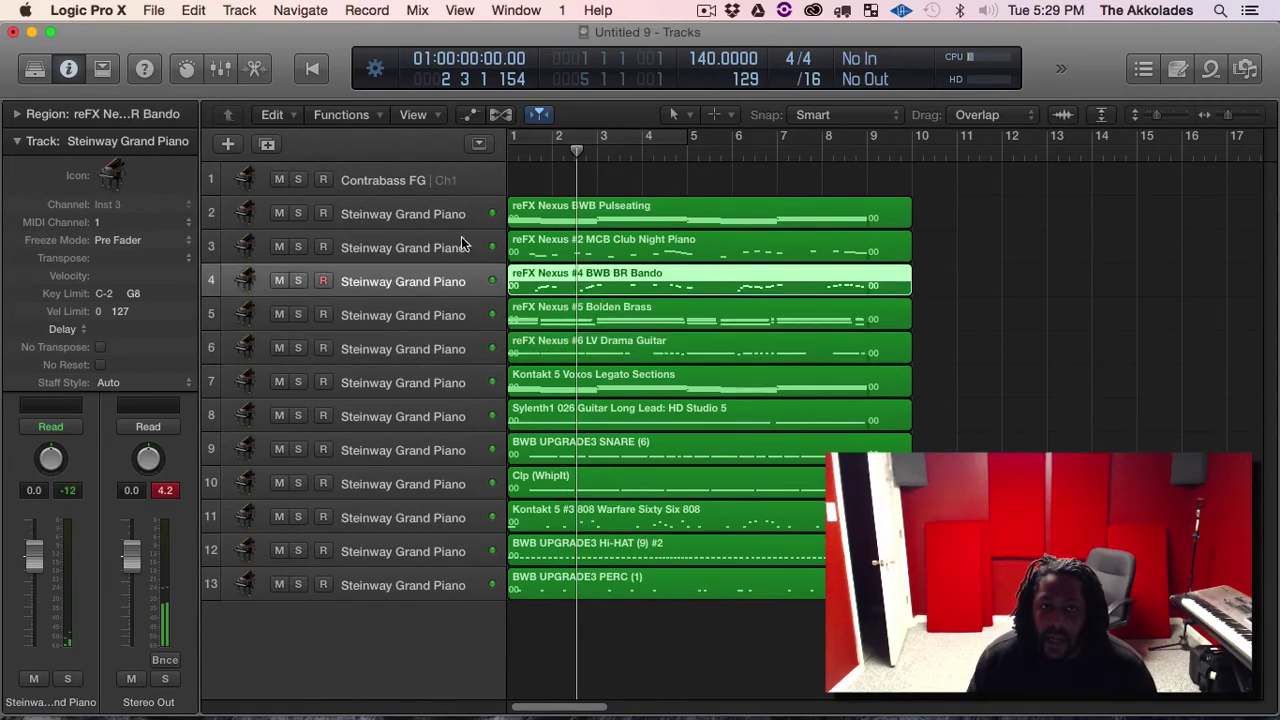
{"action": "left_click", "coordinate": [590, 214]}
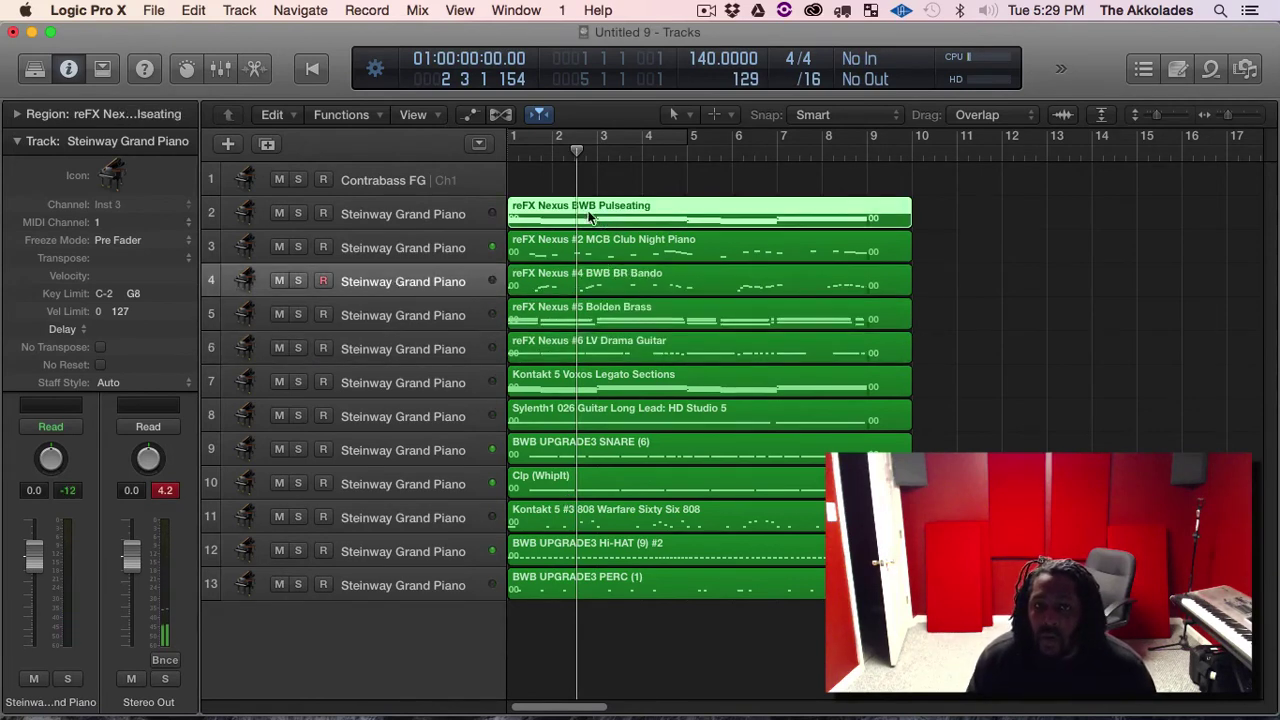
{"action": "left_click", "coordinate": [410, 218]}
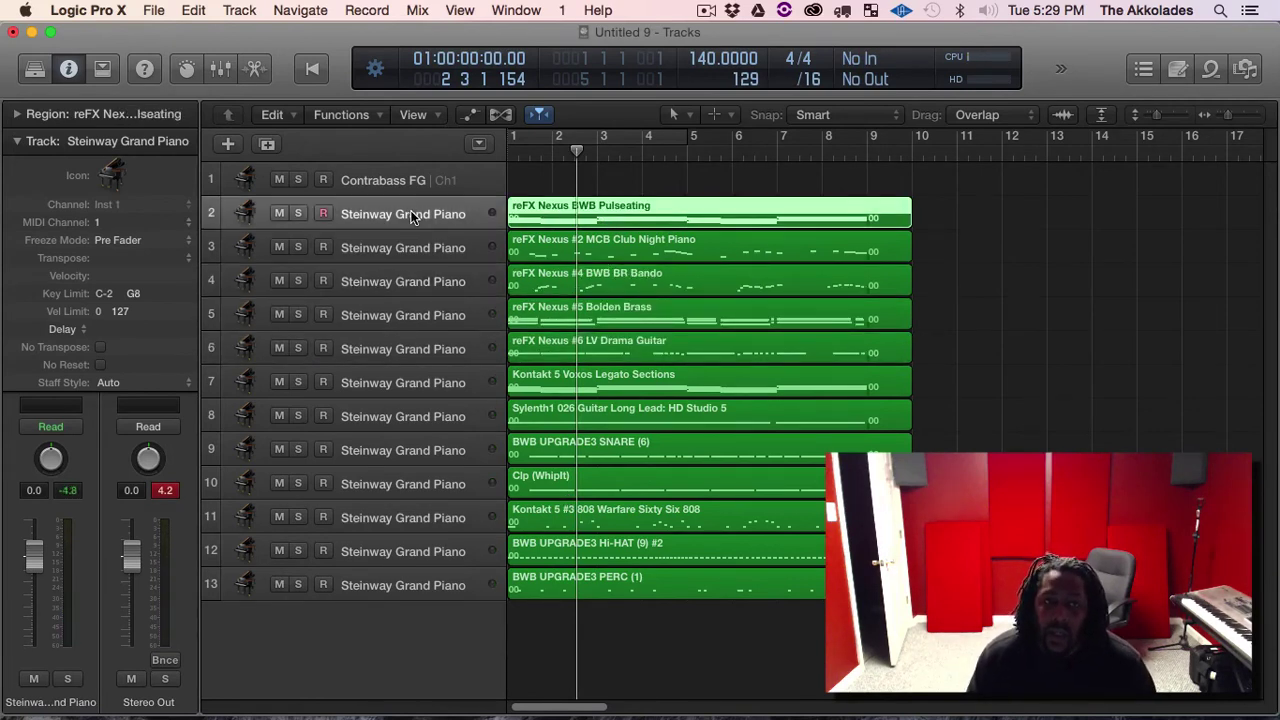
{"action": "left_click", "coordinate": [30, 145]}
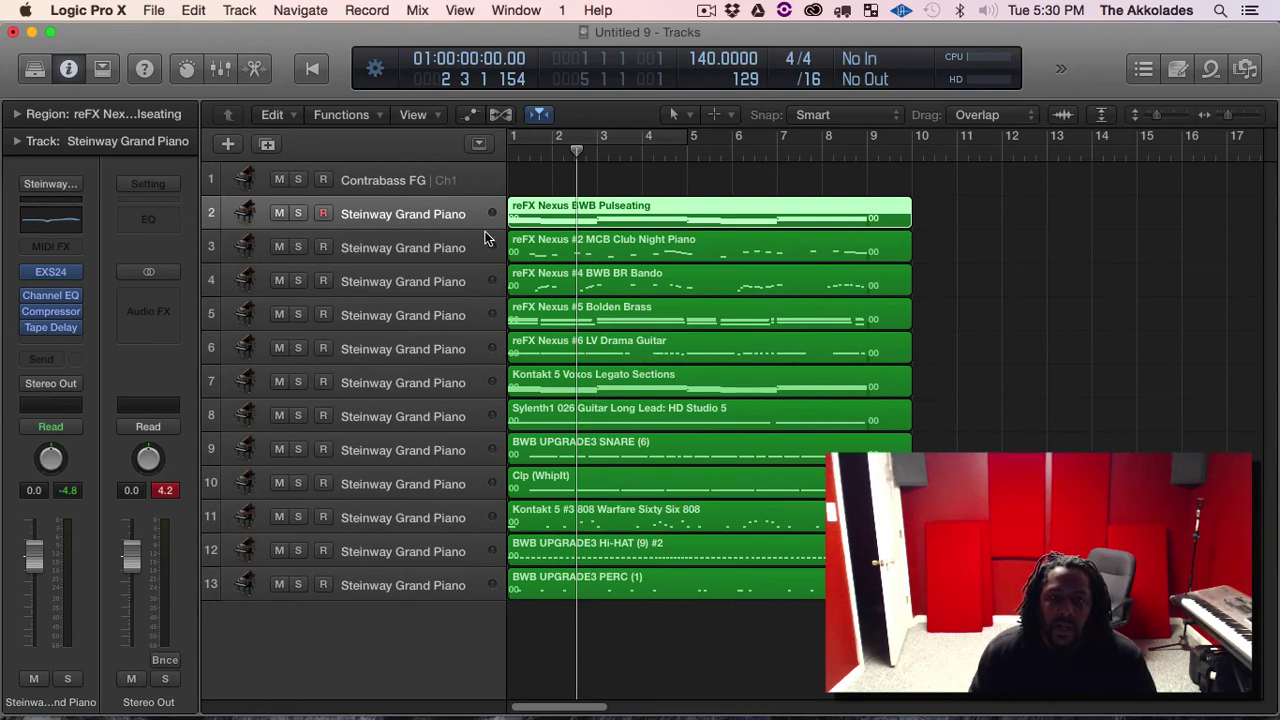
Step: Select the MCB Club Night Piano, BWB BR Bando, Bolden Brass, LV Drama Guitar and Voxos regions in turn
{"action": "left_click", "coordinate": [562, 247]}
{"action": "left_click", "coordinate": [563, 287]}
{"action": "left_click", "coordinate": [566, 320]}
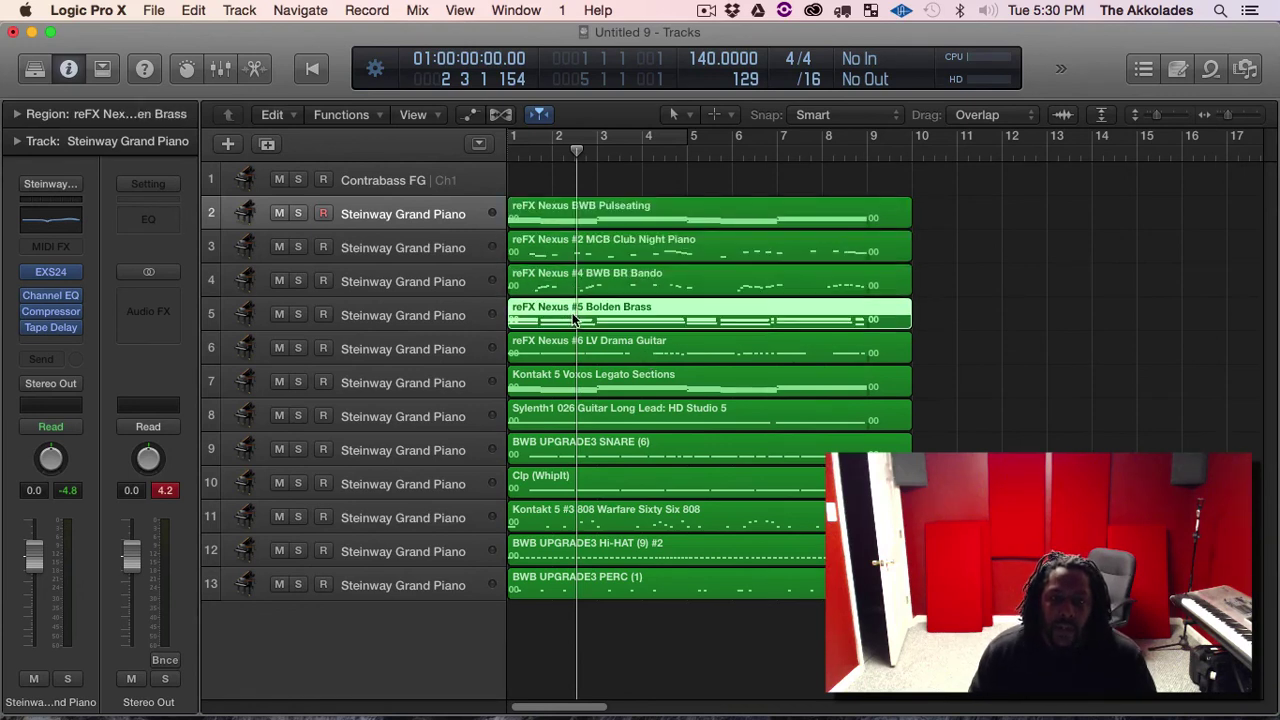
{"action": "left_click", "coordinate": [570, 346]}
{"action": "left_click", "coordinate": [572, 380]}
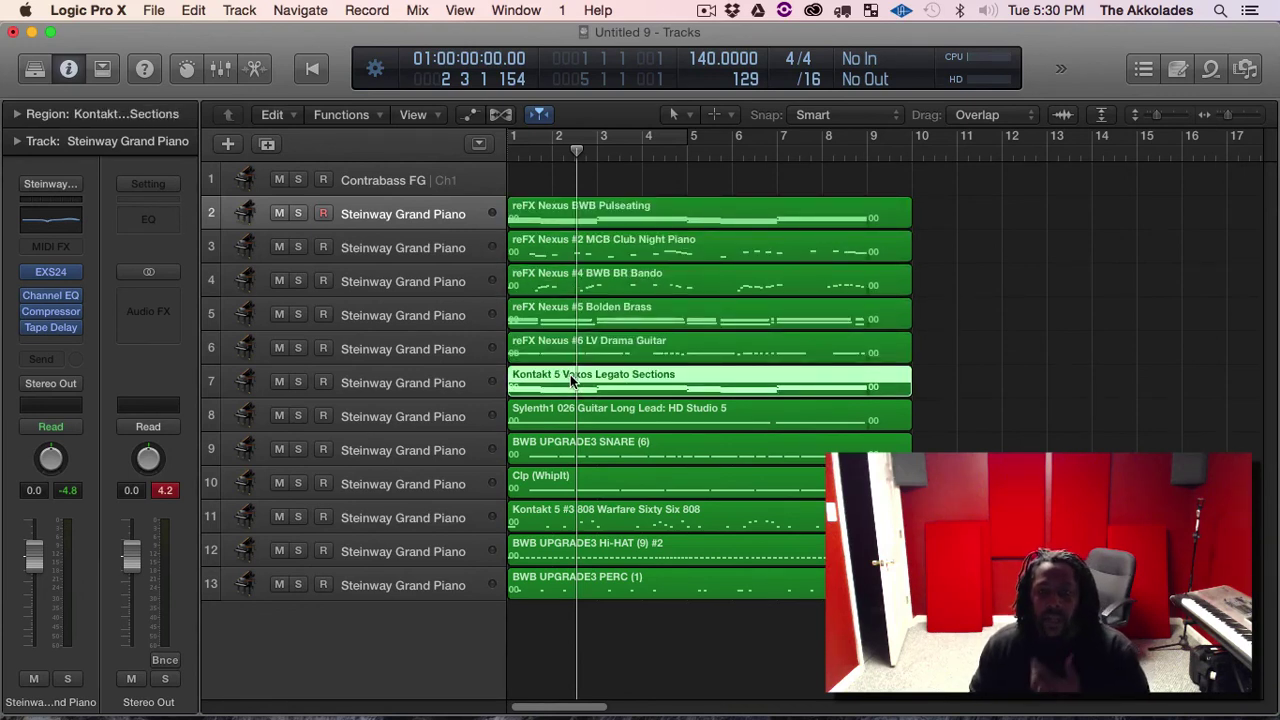